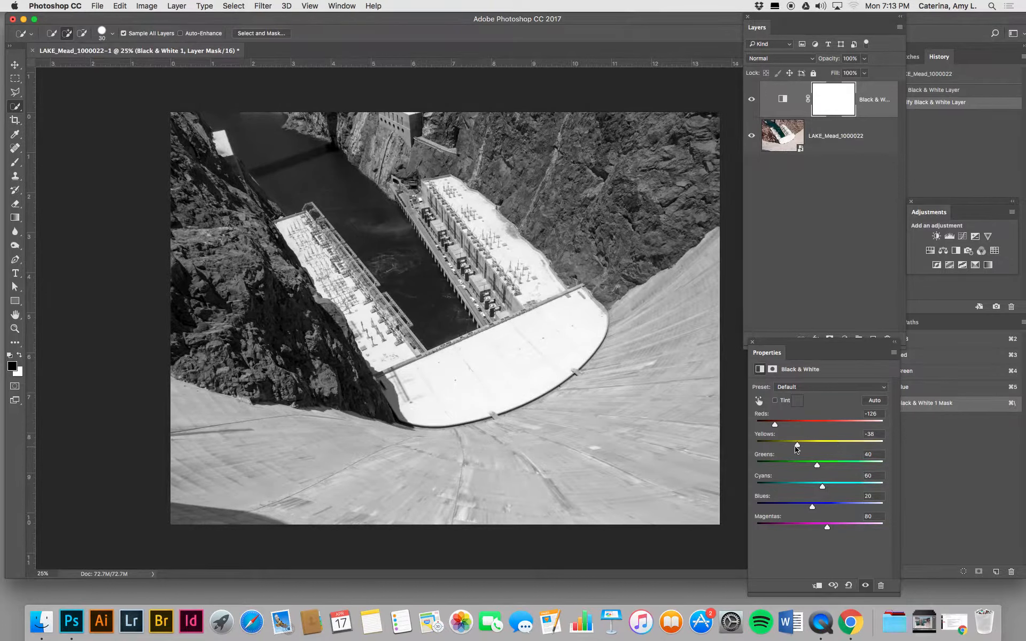
- Delete the Black & White adjustment layer covering the whole photo, and select the concrete dam face with Quick Selection
mouse_move(818, 488)
left_mouse_down()
mouse_move(776, 489)
mouse_move(837, 490)
mouse_move(823, 489)
left_mouse_up()
key("Delete")
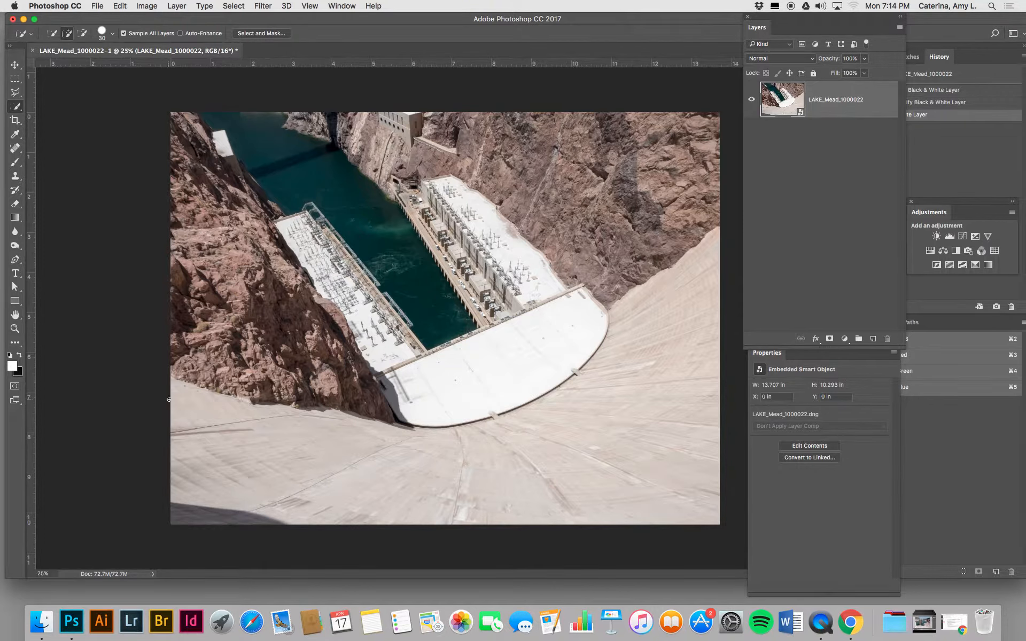
mouse_move(168, 387)
left_mouse_down()
mouse_move(243, 439)
mouse_move(406, 448)
mouse_move(566, 481)
left_mouse_up()
mouse_move(667, 395)
left_mouse_down()
mouse_move(695, 339)
mouse_move(548, 436)
left_mouse_up()
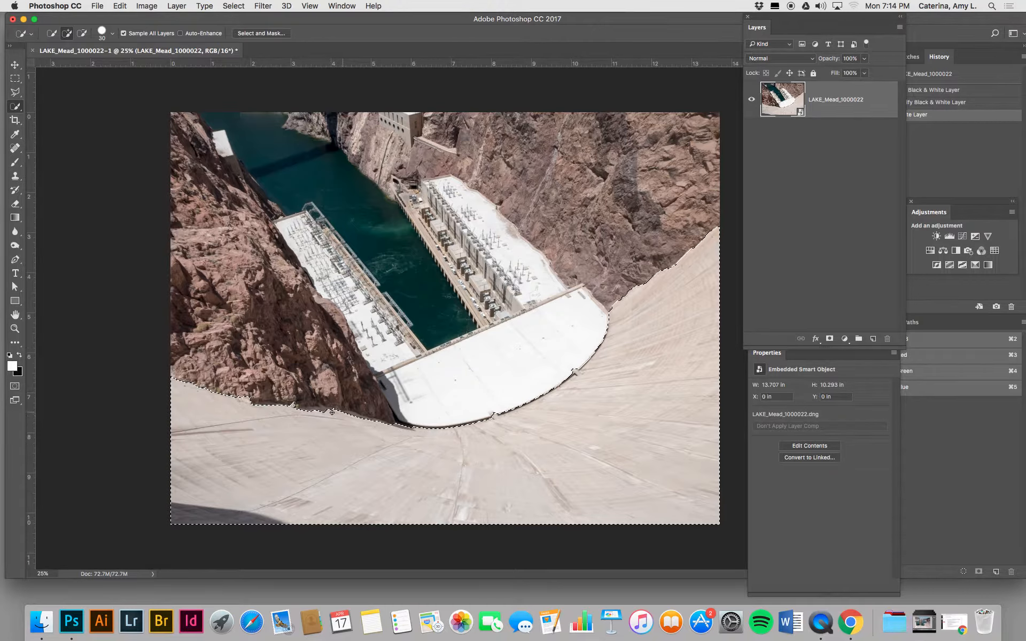
left_click(398, 428)
left_click(324, 446)
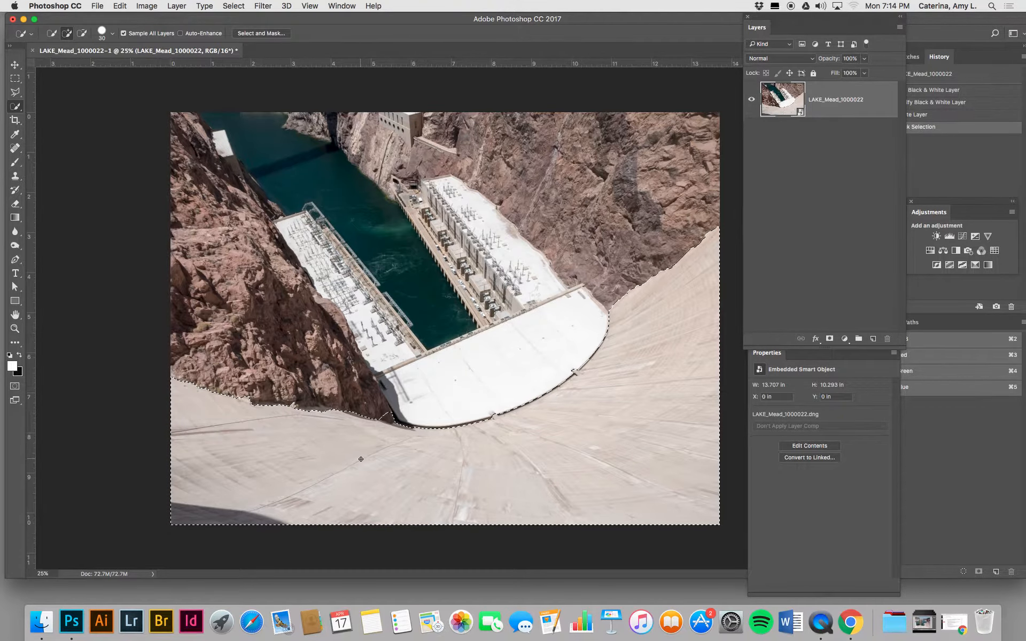
- Clean up the dam selection along the base of the left cliff in Quick Mask with a 60 px brush, and return to the selection
key("q")
key("b")
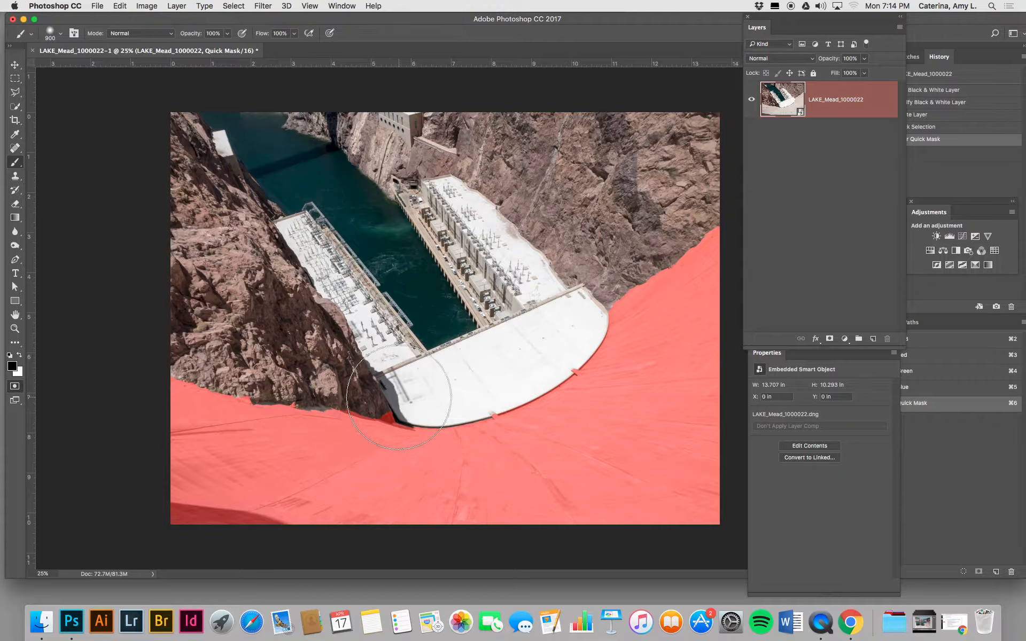
key("bracketleft")
key("bracketleft")
key("bracketleft")
key("bracketleft")
key("bracketleft")
key("bracketleft")
key("bracketleft")
left_click_drag(395, 412, 305, 400)
key("x")
key("x")
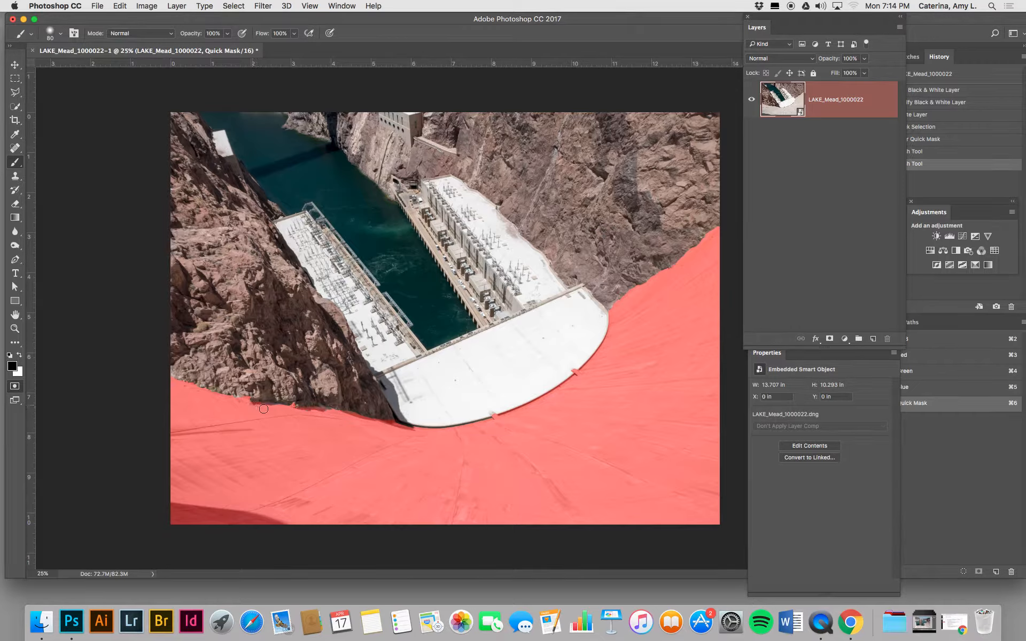
mouse_move(327, 418)
left_mouse_down()
mouse_move(261, 408)
mouse_move(348, 414)
left_mouse_up()
key("x")
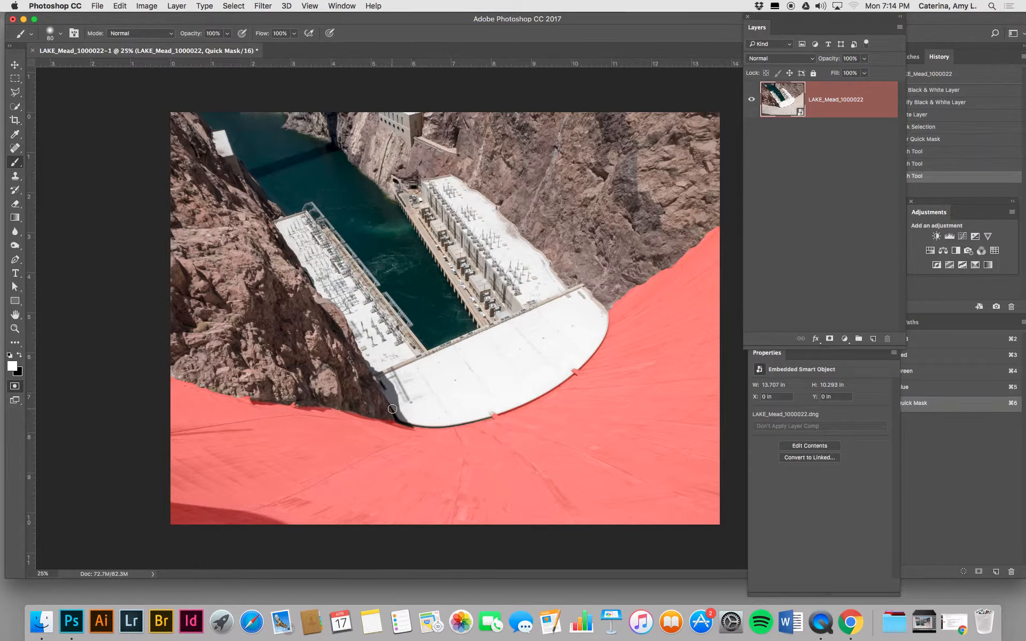
key("q")
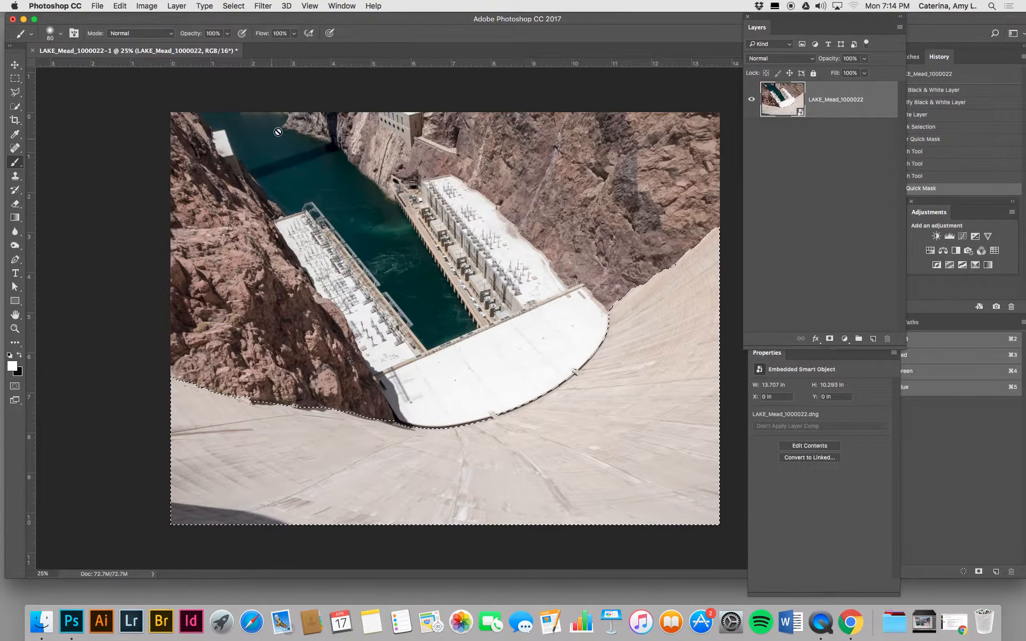
- Open the dam selection in Select and Mask and compare the preview modes, finishing on the On Layers view
left_click(228, 6)
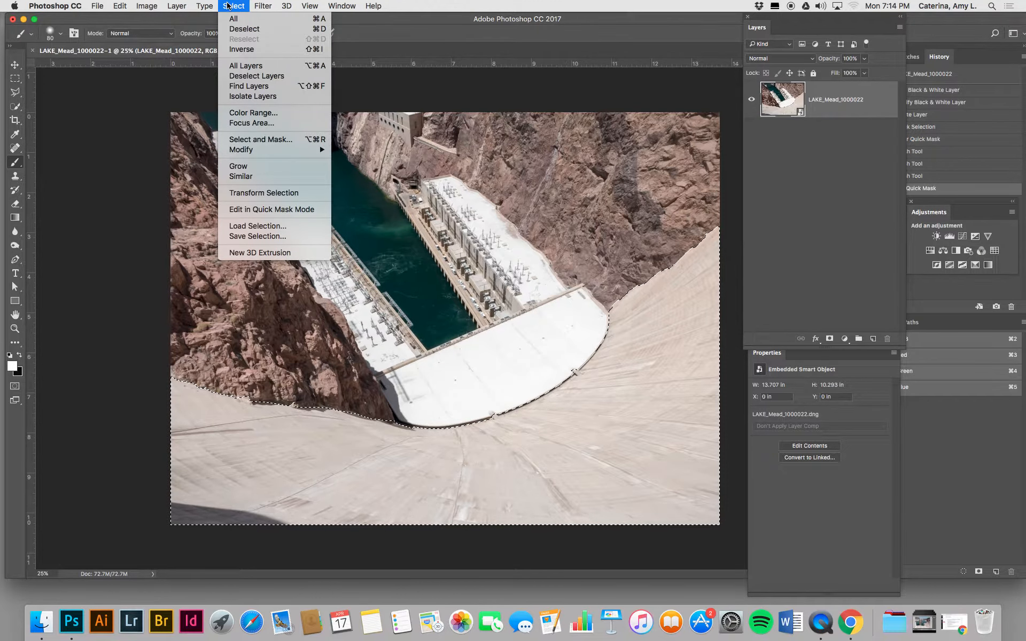
left_click(247, 141)
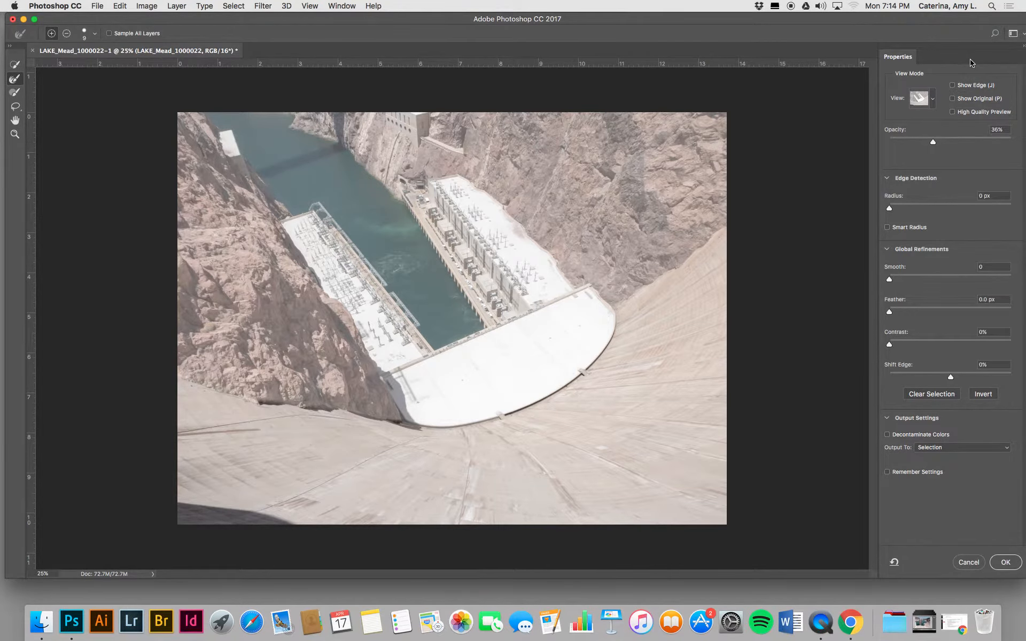
key("k")
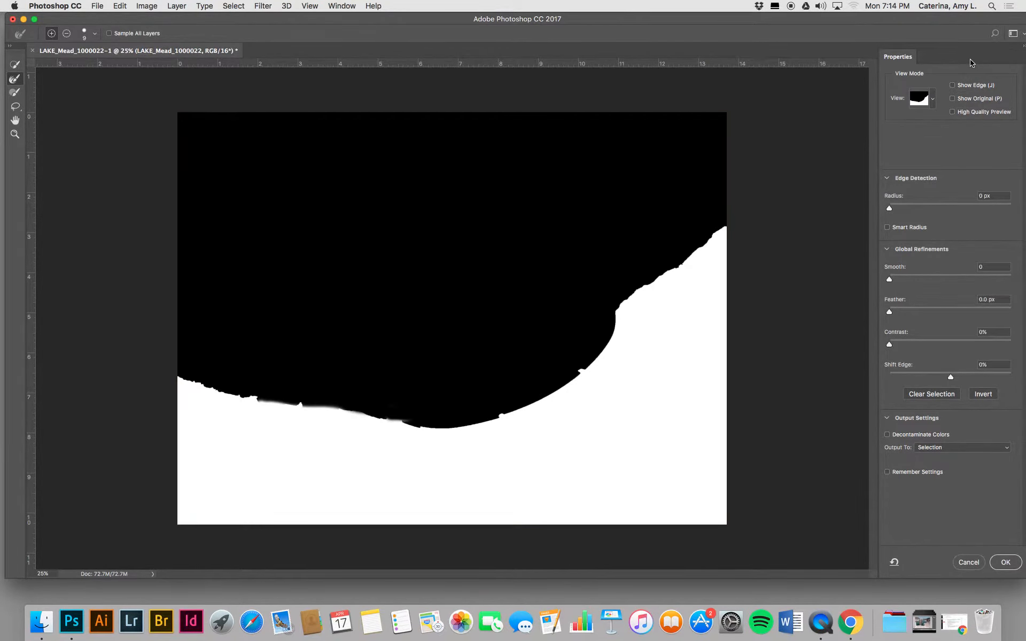
key("y")
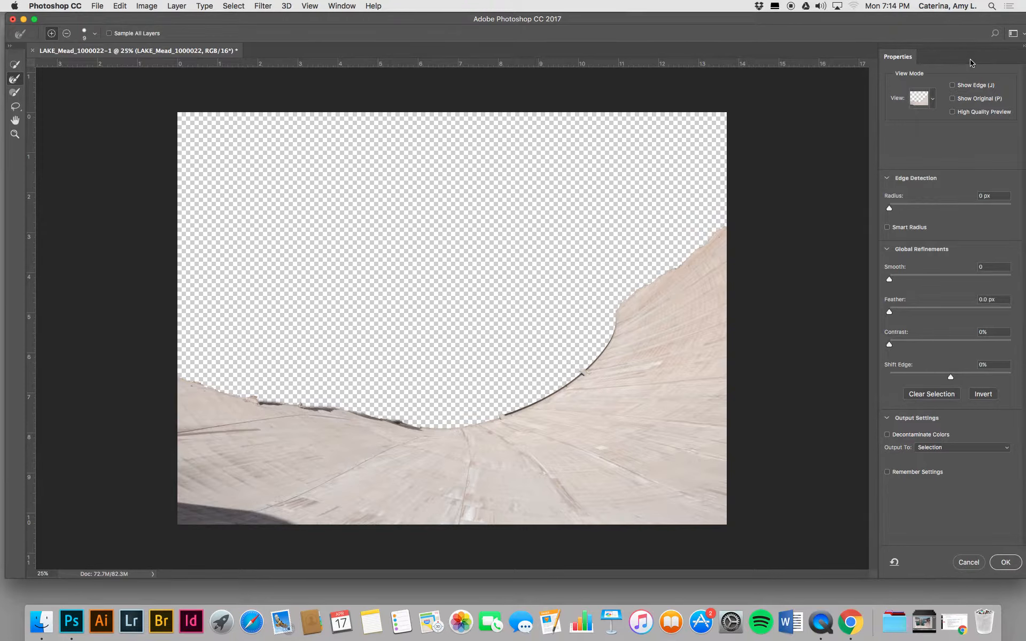
key("v")
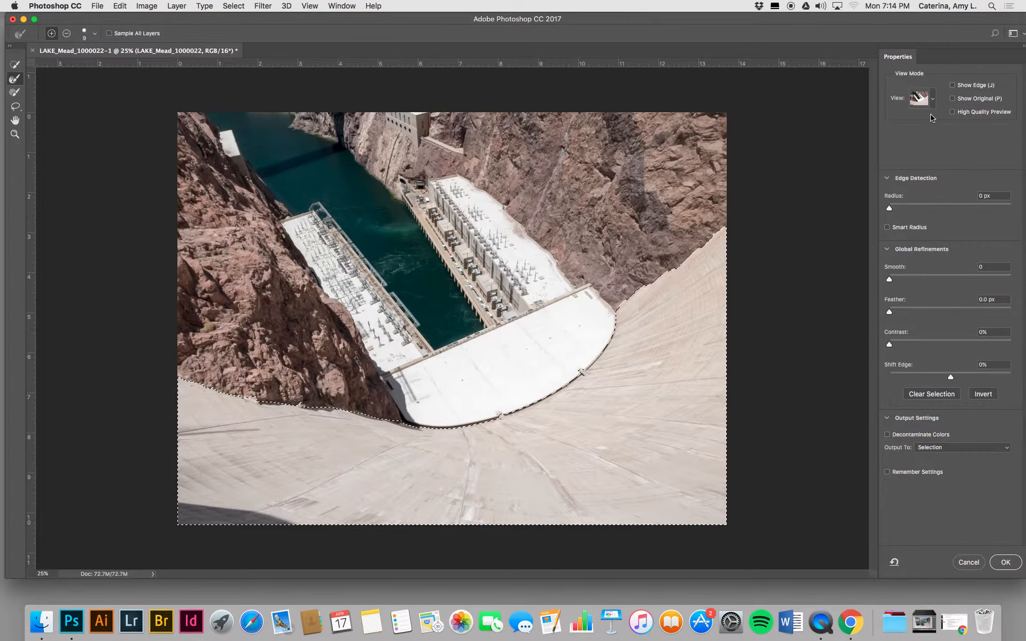
key("a")
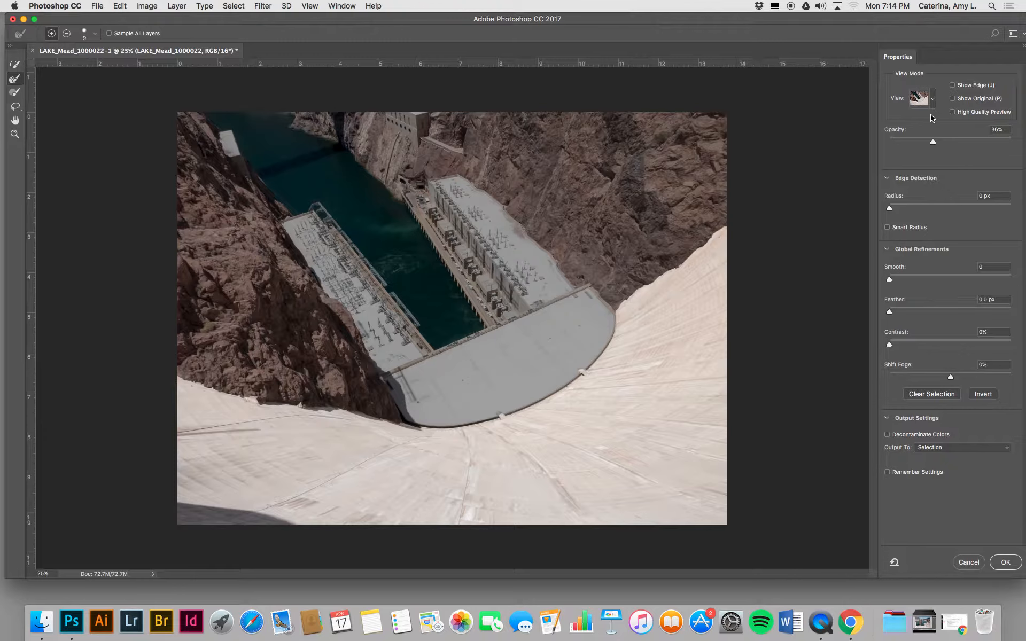
key("t")
key("k")
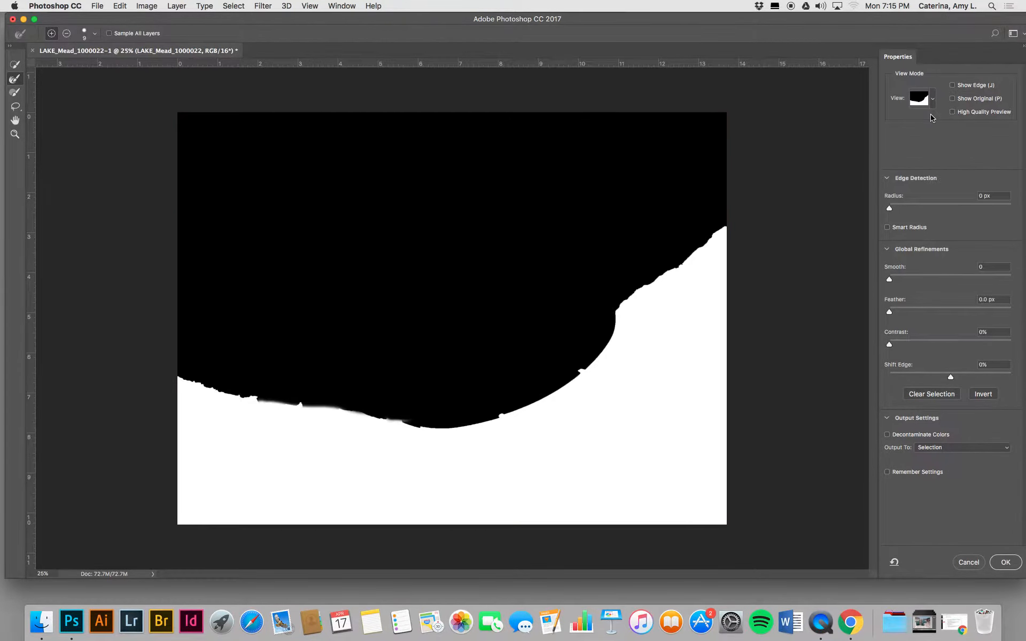
key("y")
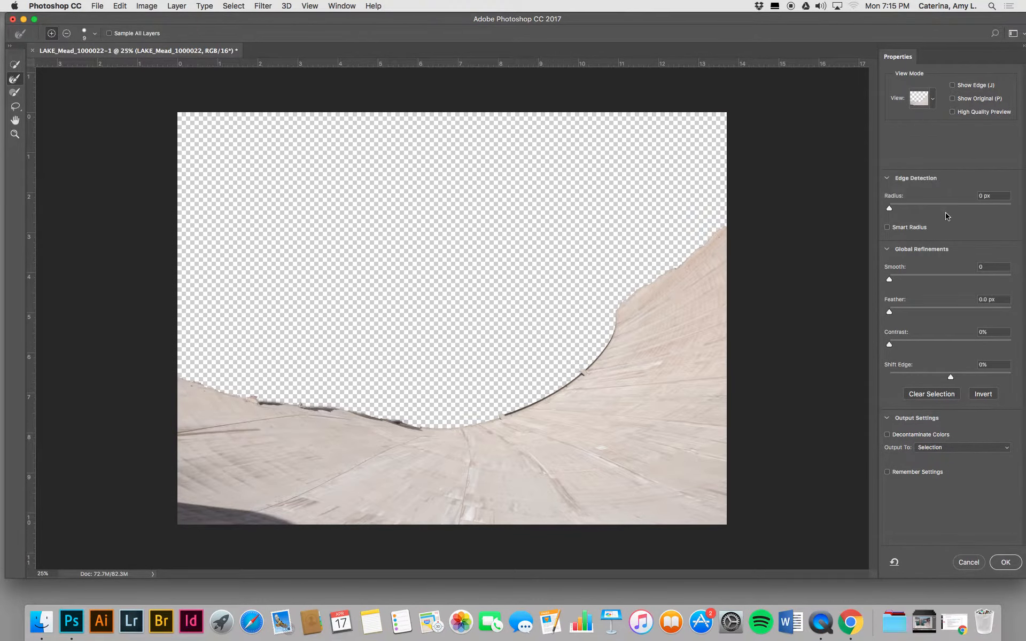
- Refine the selection's edge detection with a Radius of 2 px and Smart Radius enabled
key("super+equal")
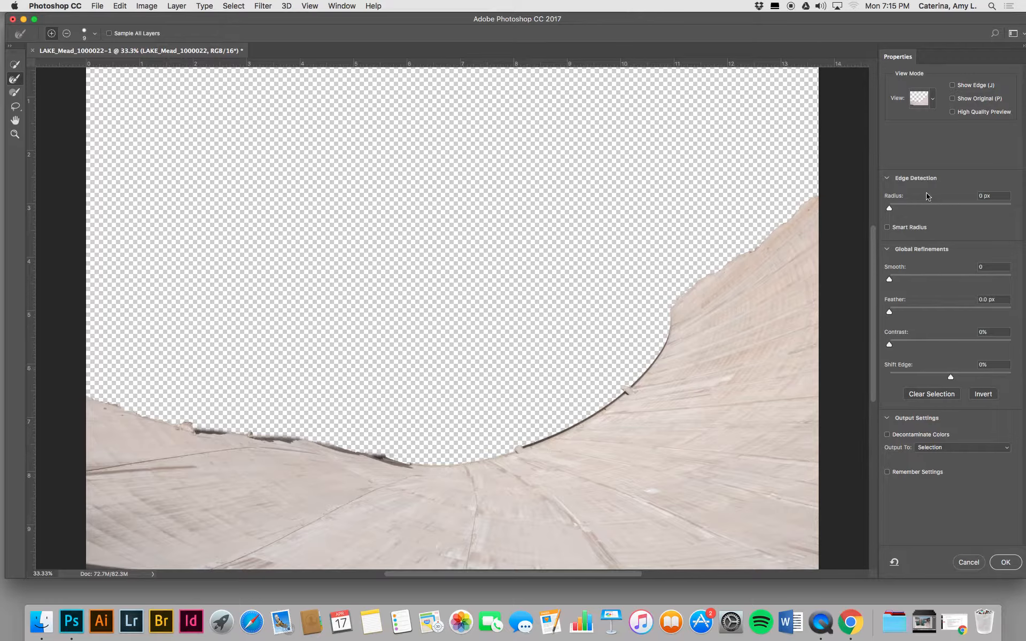
left_click_drag(890, 208, 922, 210)
left_click_drag(749, 253, 728, 352)
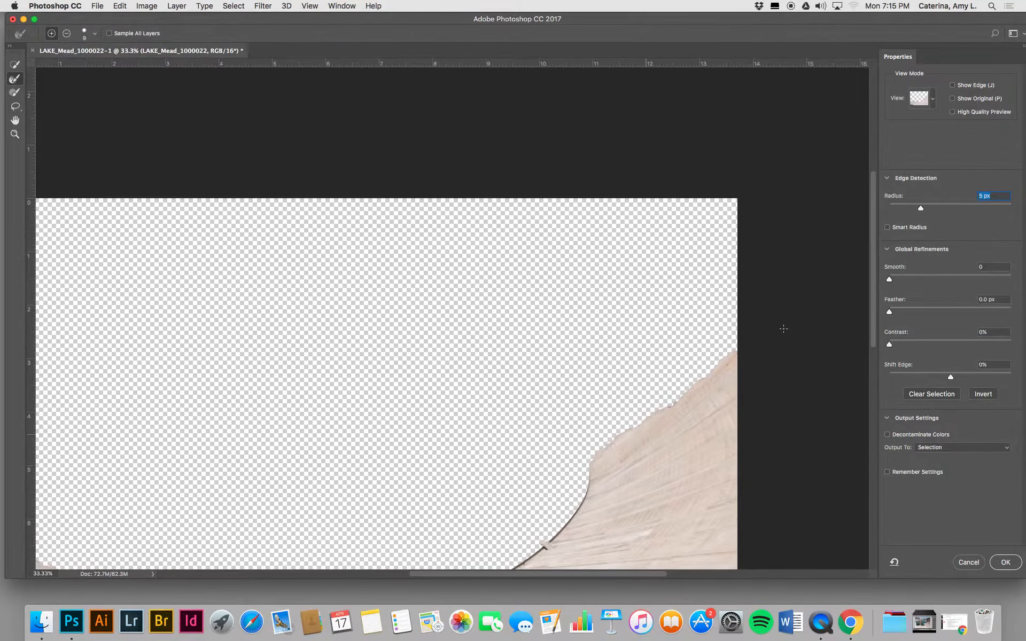
key("super+equal")
left_click_drag(834, 342, 842, 152)
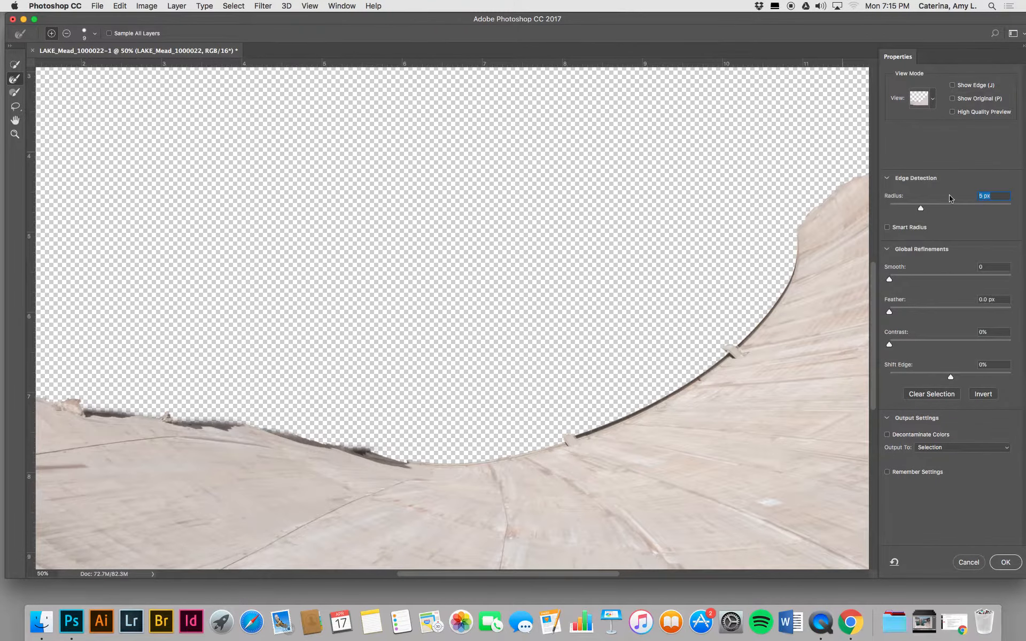
left_click_drag(922, 209, 828, 226)
left_click_drag(893, 211, 906, 209)
- Set Smooth to 21, and try a Feather of 41.9 px before returning it to 0.0 px
left_click_drag(893, 277, 914, 280)
left_click_drag(949, 277, 954, 313)
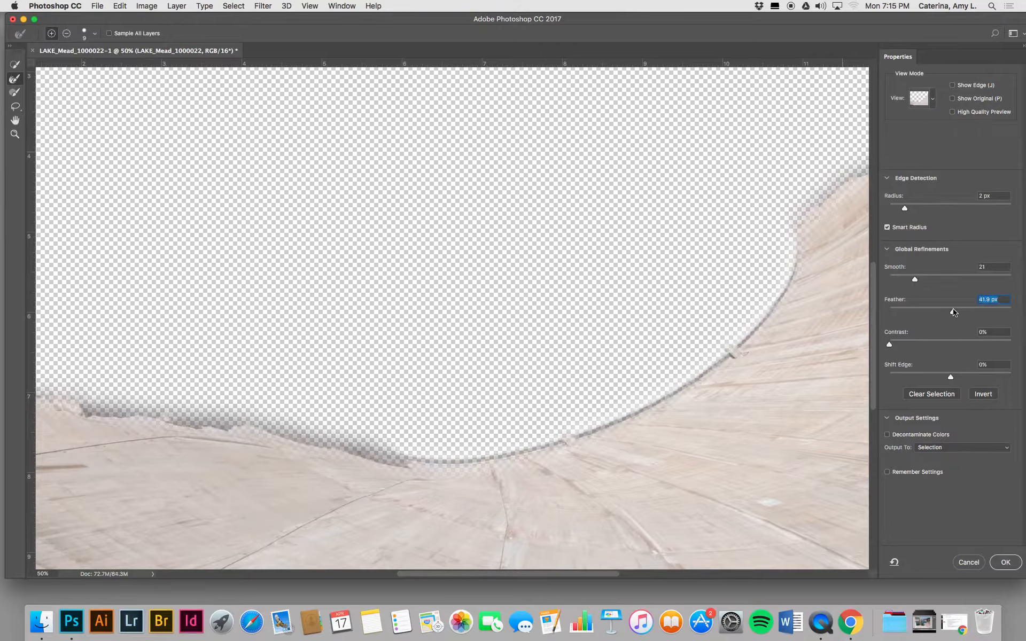
left_click_drag(954, 312, 912, 312)
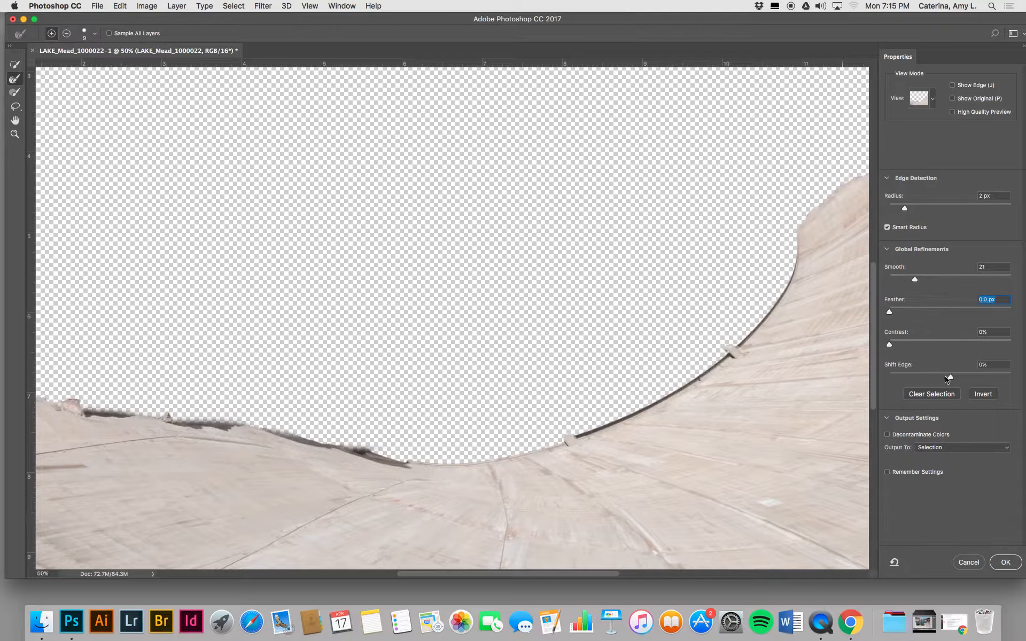
- Set Shift Edge to -4% and output the refined edge as a selection
left_click_drag(951, 379, 919, 381)
left_click_drag(919, 380, 973, 379)
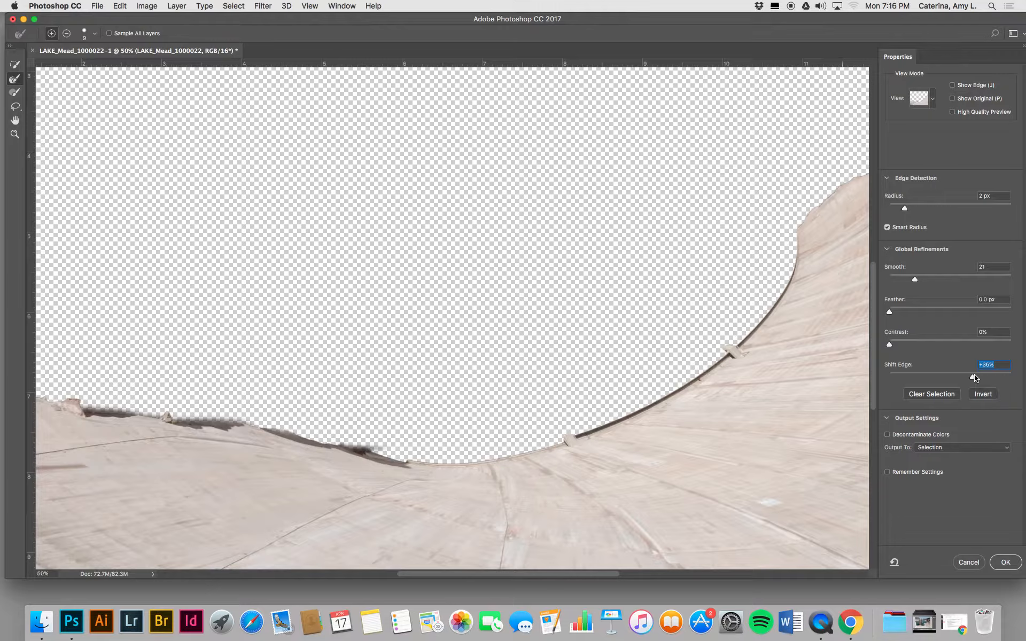
left_click_drag(973, 378, 951, 377)
left_click_drag(950, 377, 948, 376)
left_click(13, 65)
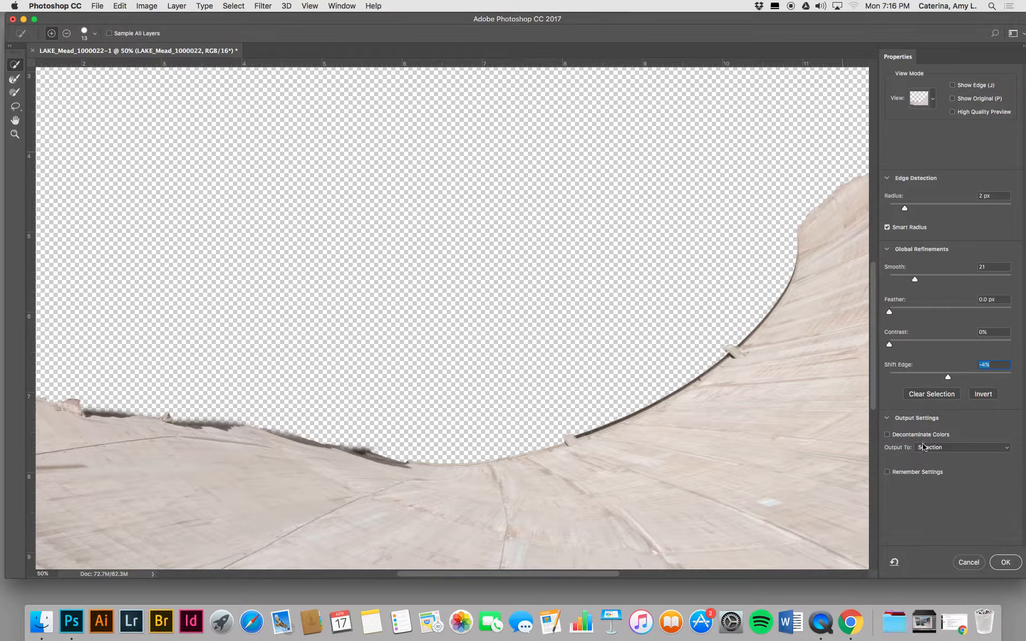
left_click(1007, 564)
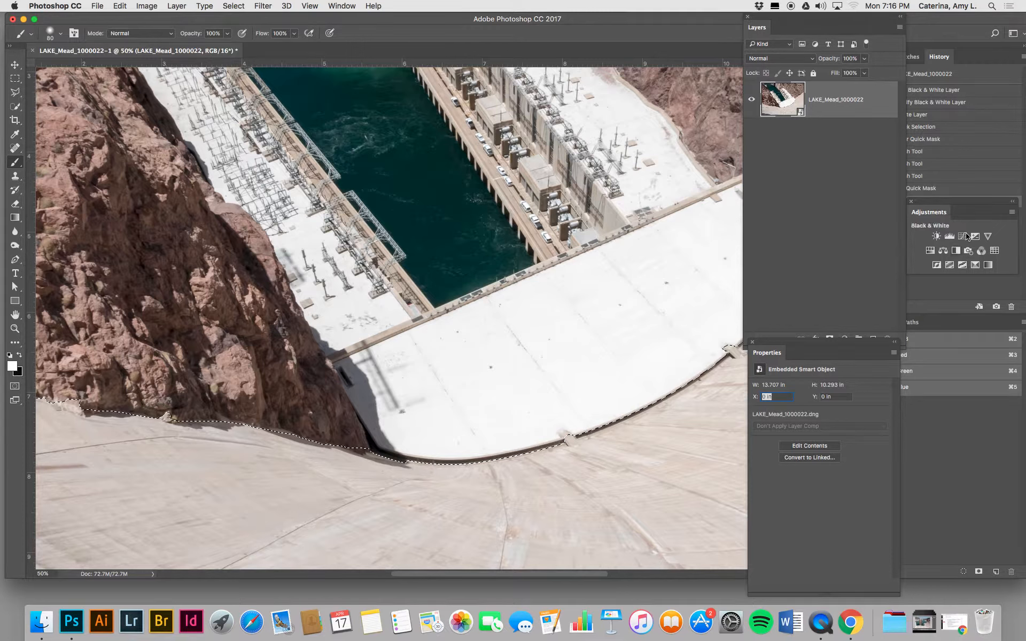
- Add a Black & White adjustment to the selected dam face with Reds at -141 and Yellows at -72
left_click(956, 250)
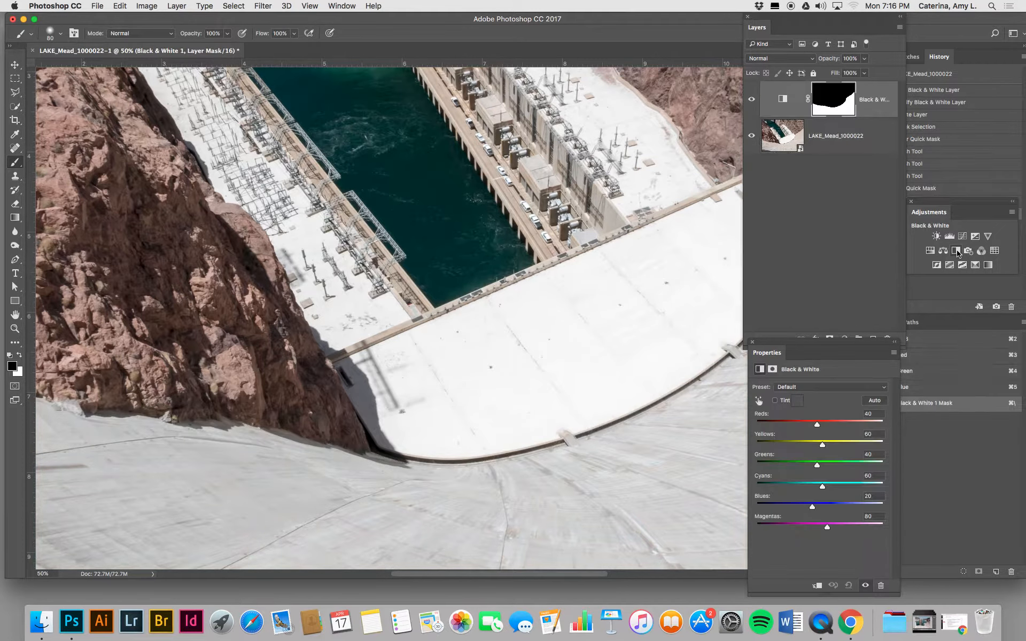
left_click_drag(817, 424, 788, 445)
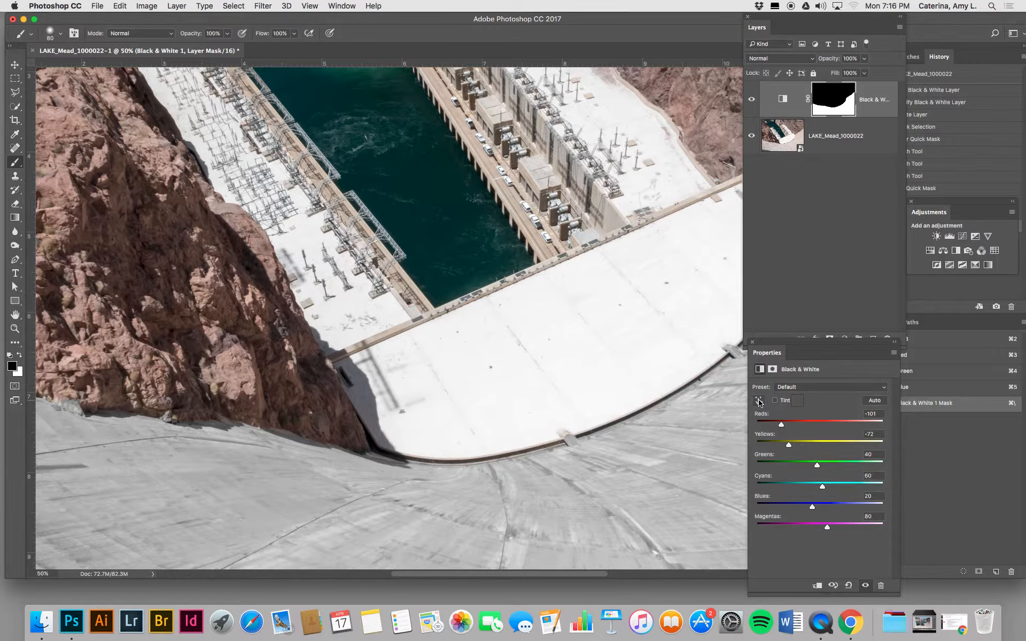
left_click(759, 400)
mouse_move(251, 481)
left_mouse_down()
mouse_move(274, 531)
mouse_move(272, 470)
mouse_move(428, 486)
mouse_move(242, 490)
mouse_move(338, 503)
mouse_move(267, 507)
mouse_move(337, 508)
mouse_move(230, 507)
mouse_move(257, 479)
left_mouse_up()
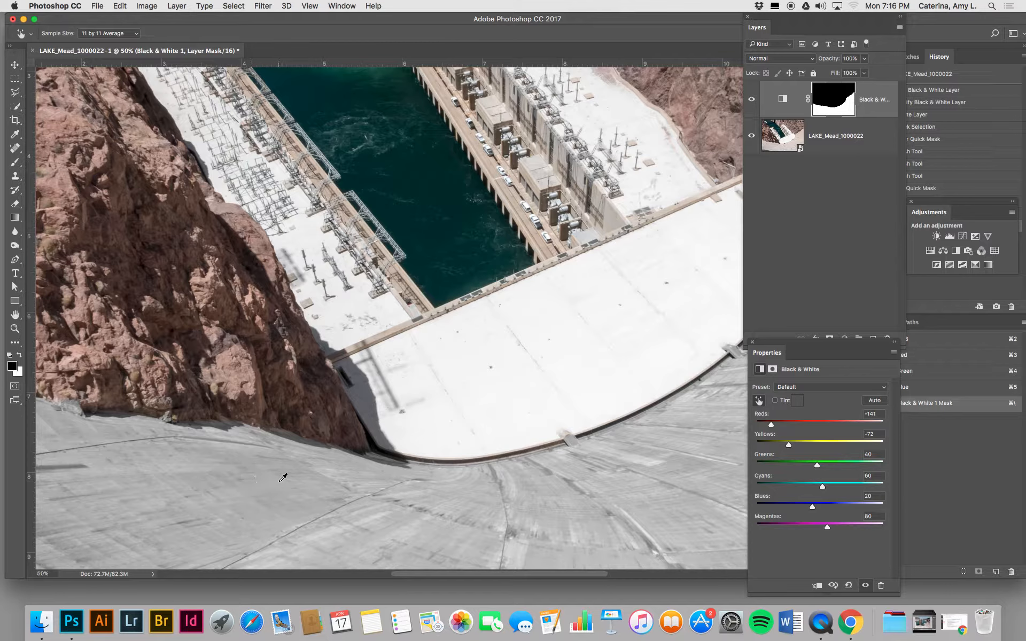
- Select the entire left rock cliff, from the photo's upper edge to the dam face, with Quick Selection
key("super+minus")
left_click_drag(267, 392, 248, 416)
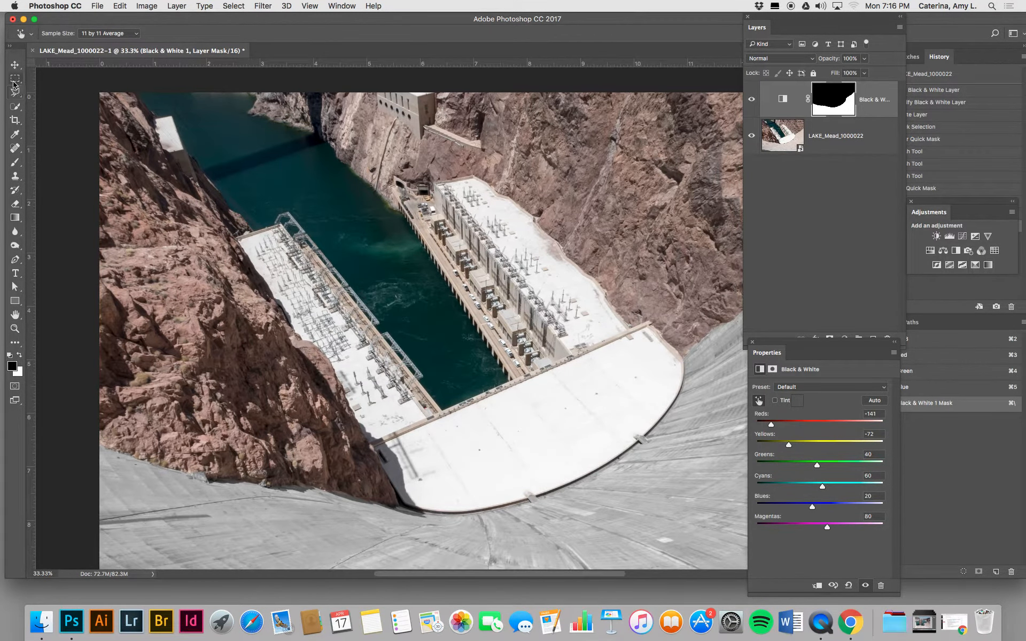
left_click(15, 106)
mouse_move(125, 100)
left_mouse_down()
mouse_move(261, 377)
mouse_move(334, 463)
left_mouse_up()
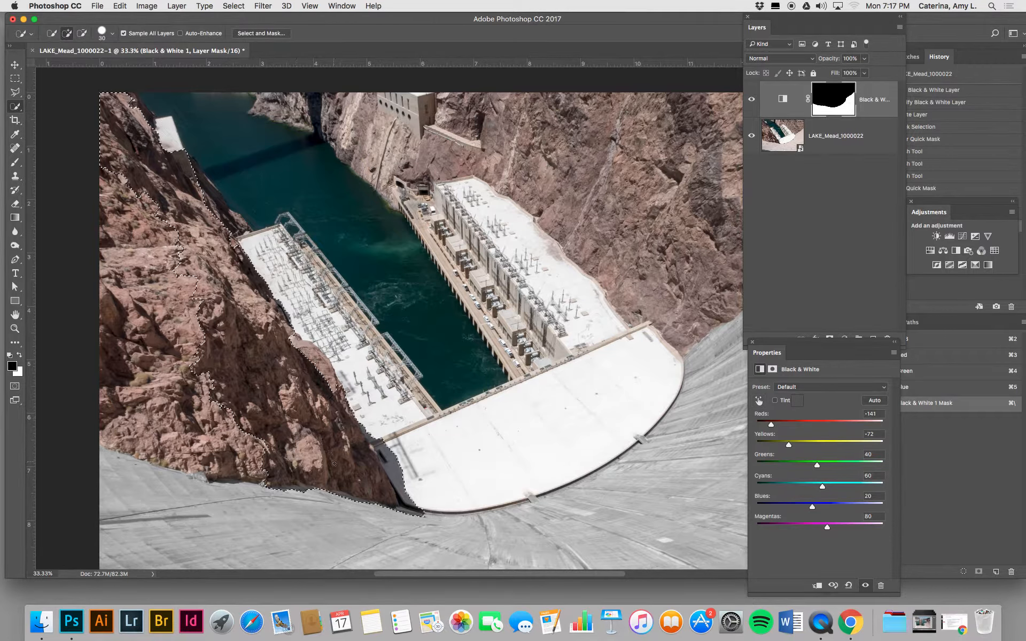
mouse_move(250, 409)
left_mouse_down()
mouse_move(198, 438)
mouse_move(157, 425)
mouse_move(113, 427)
mouse_move(176, 448)
mouse_move(205, 396)
left_mouse_up()
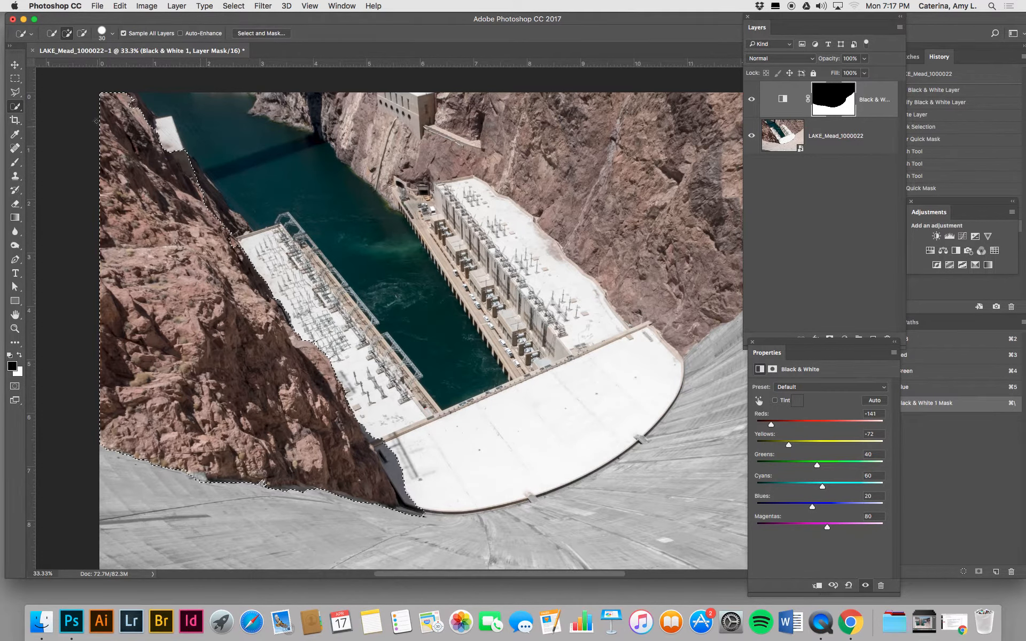
left_click_drag(185, 200, 236, 222)
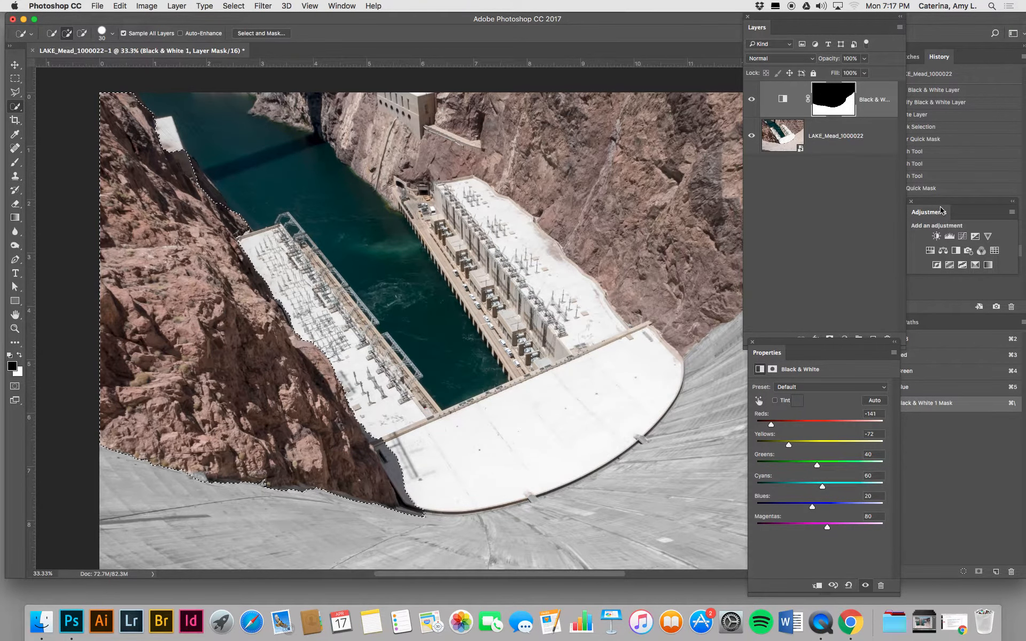
- Add a Black & White adjustment to the selected left cliff with Reds at 21 and Yellows at 113
left_click(956, 251)
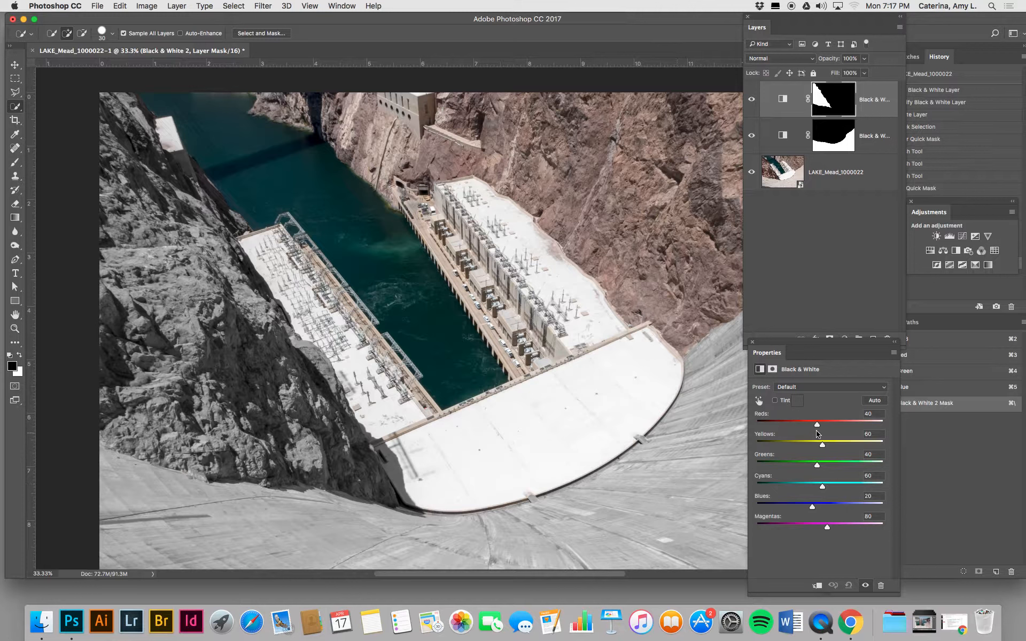
left_click_drag(817, 426, 837, 446)
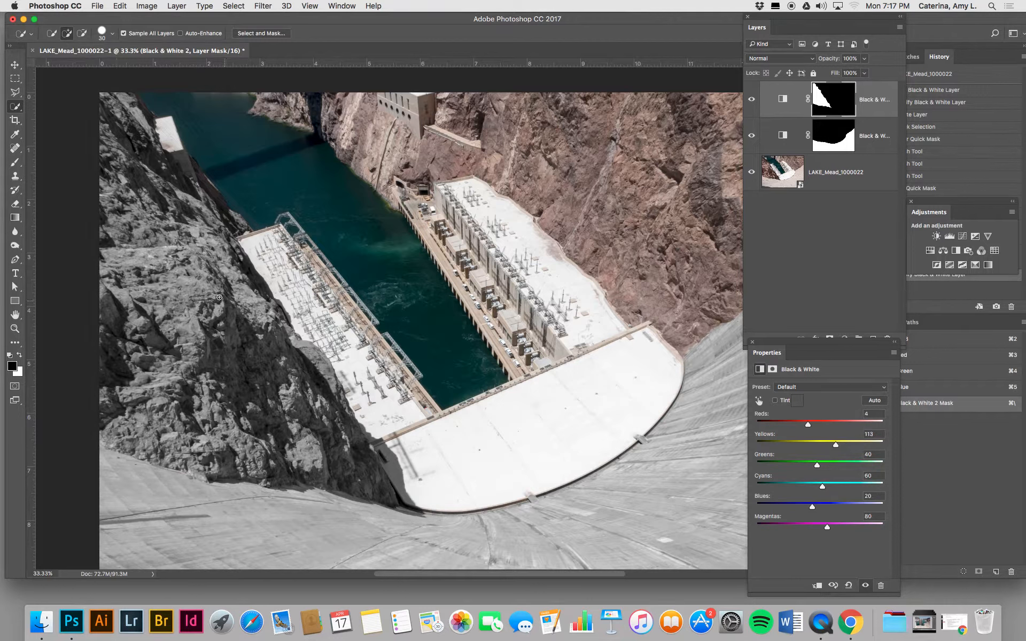
left_click(758, 401)
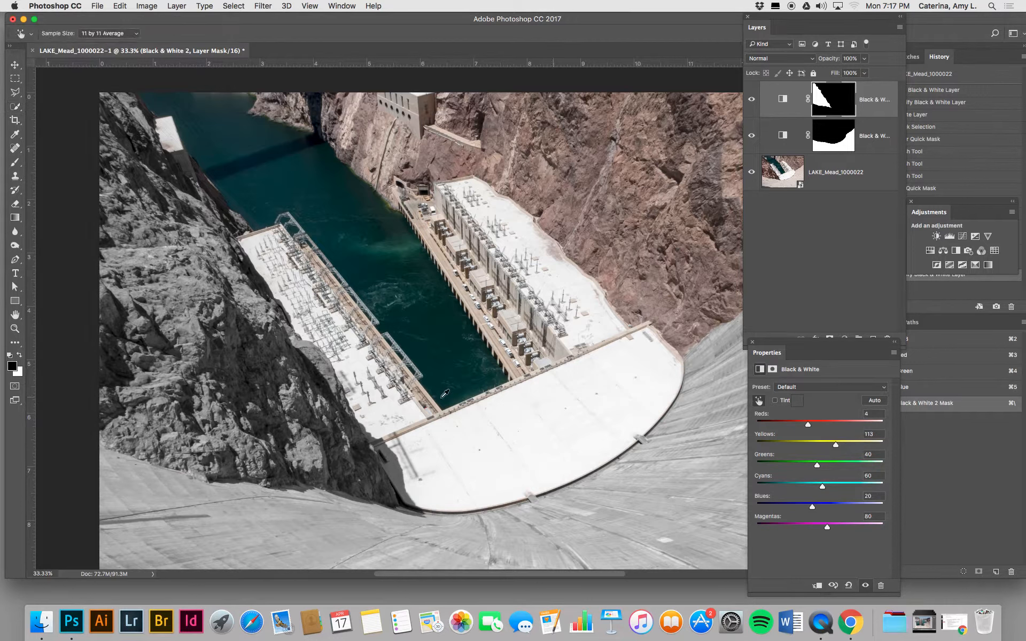
mouse_move(158, 293)
left_mouse_down()
mouse_move(137, 307)
mouse_move(131, 296)
mouse_move(198, 304)
mouse_move(179, 343)
mouse_move(188, 351)
mouse_move(164, 361)
mouse_move(160, 291)
left_mouse_up()
- Select the river water with Quick Selection, excluding the left cliff edge and the rock outcrop along the photo's upper edge
key("super+minus")
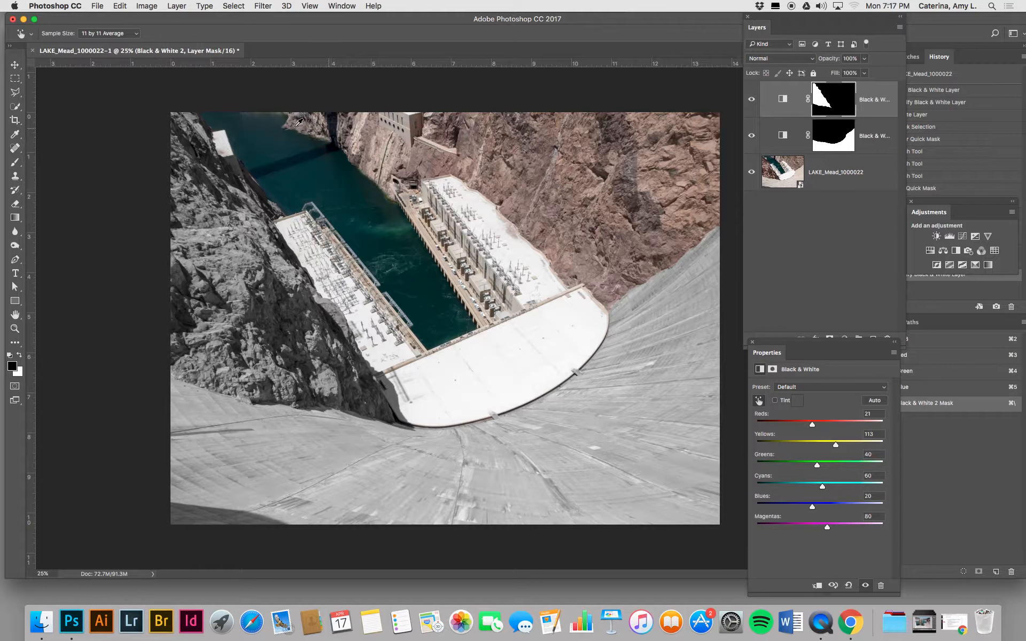
left_click(12, 107)
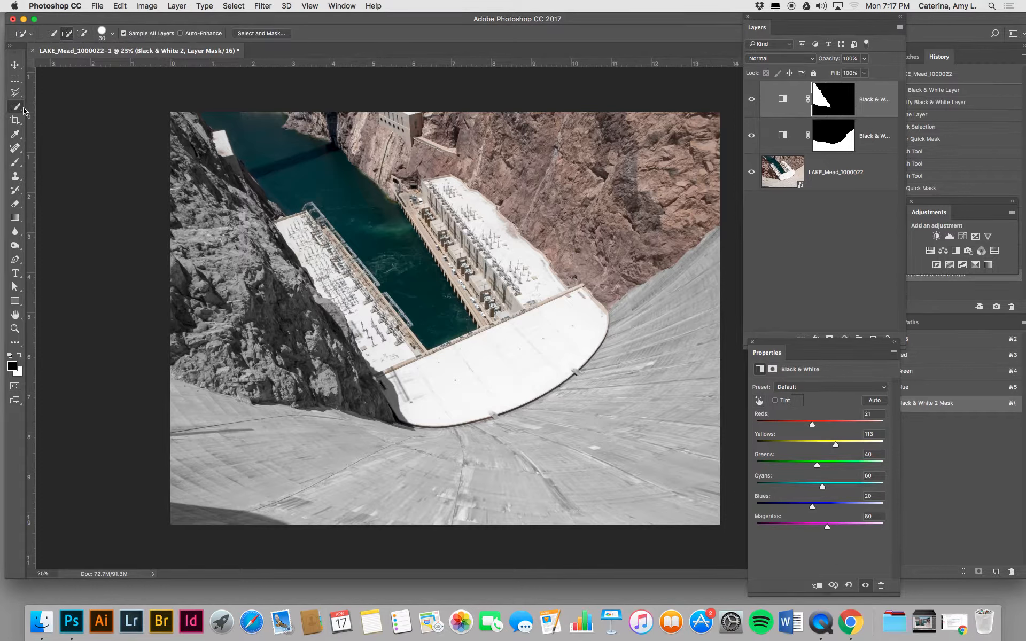
left_click_drag(260, 127, 320, 170)
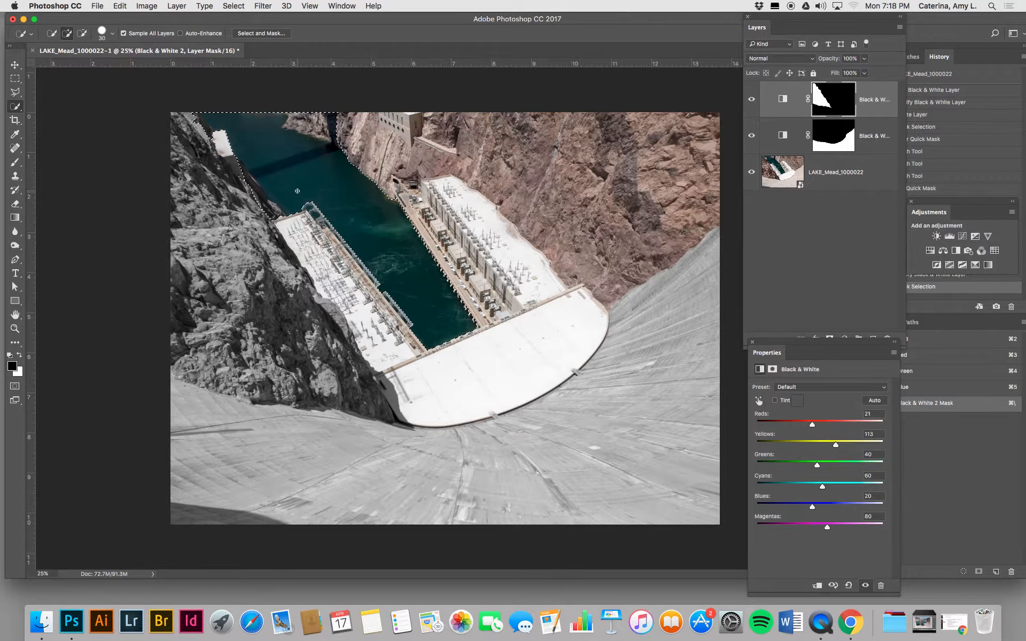
key("alt")
left_click_drag(256, 212, 227, 140)
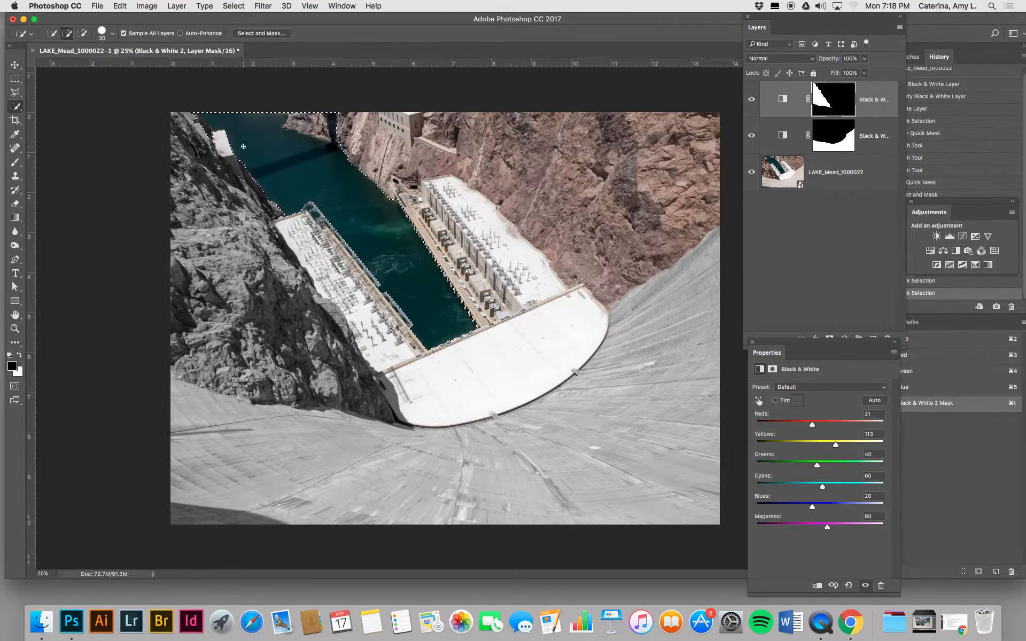
left_click(200, 115)
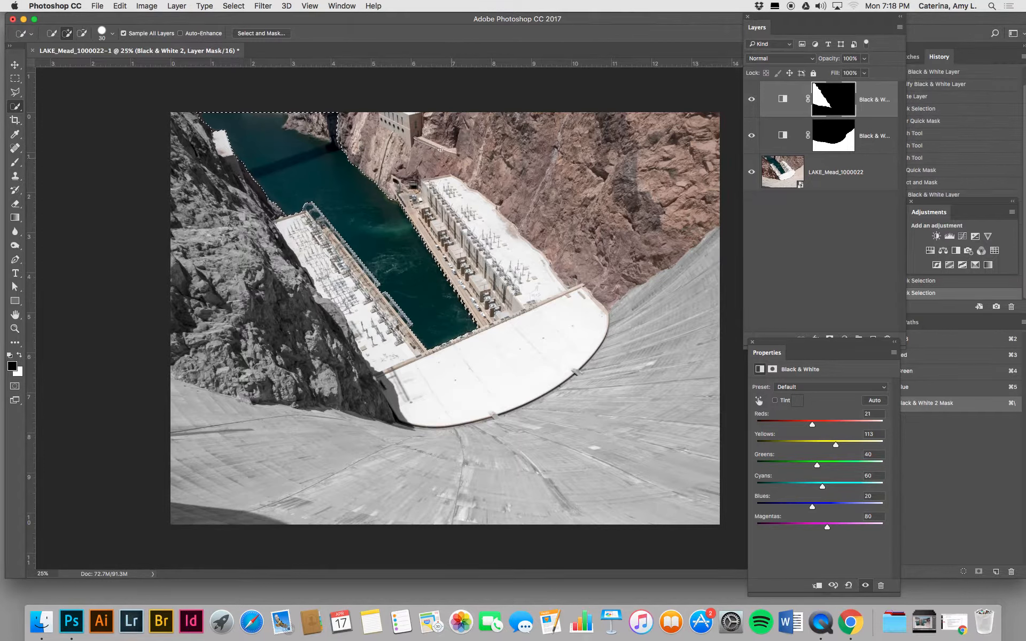
left_click(352, 142)
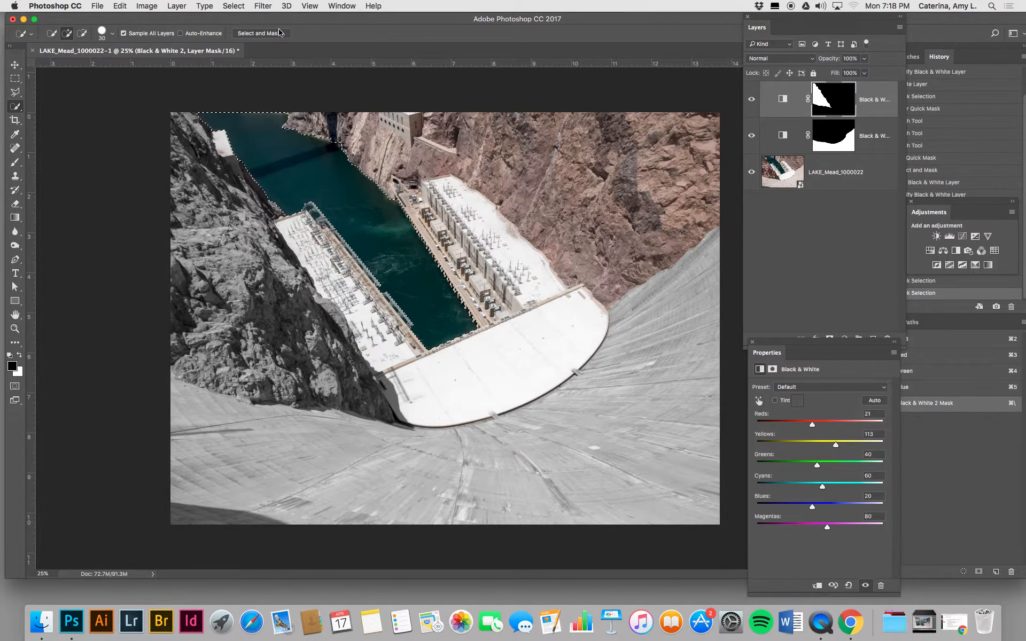
- Inspect the river selection in Select and Mask using the Marching Ants, Overlay, On Black, On White and Black & White views, and accept it
left_click(256, 33)
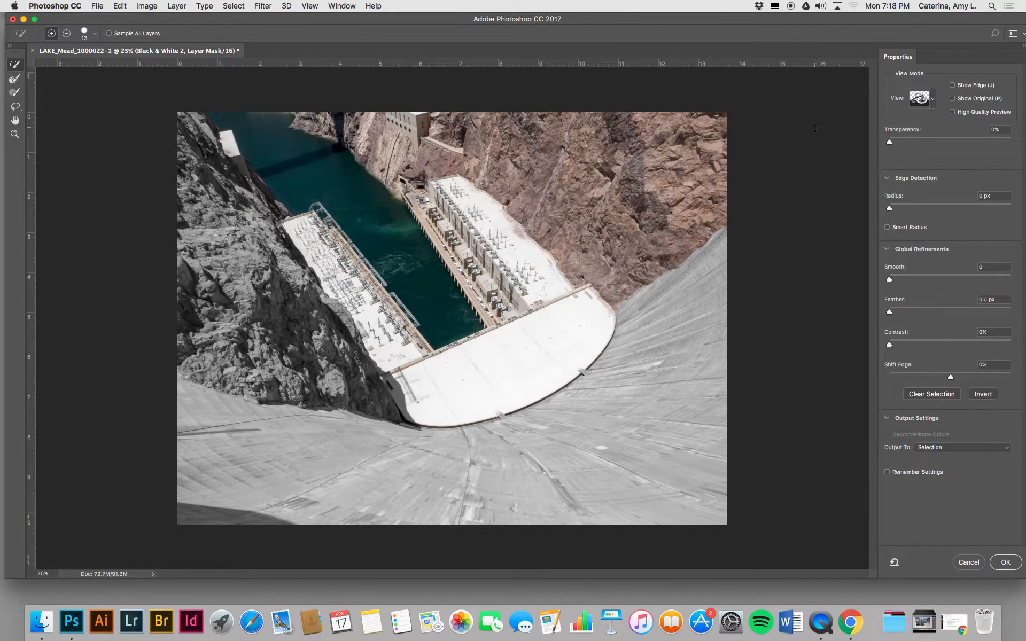
key("m")
left_click(920, 98)
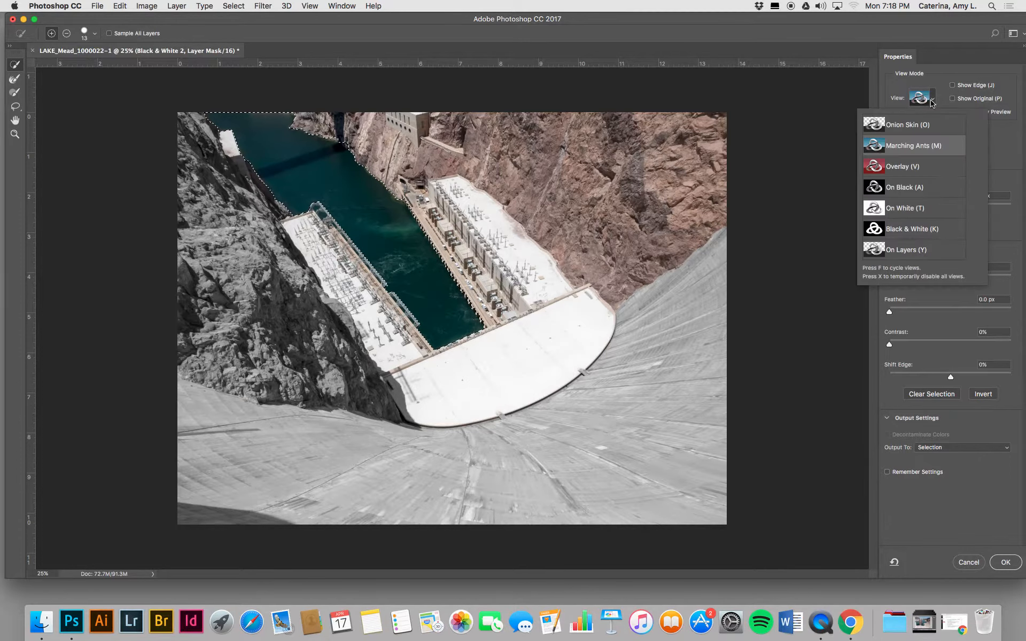
left_click(908, 170)
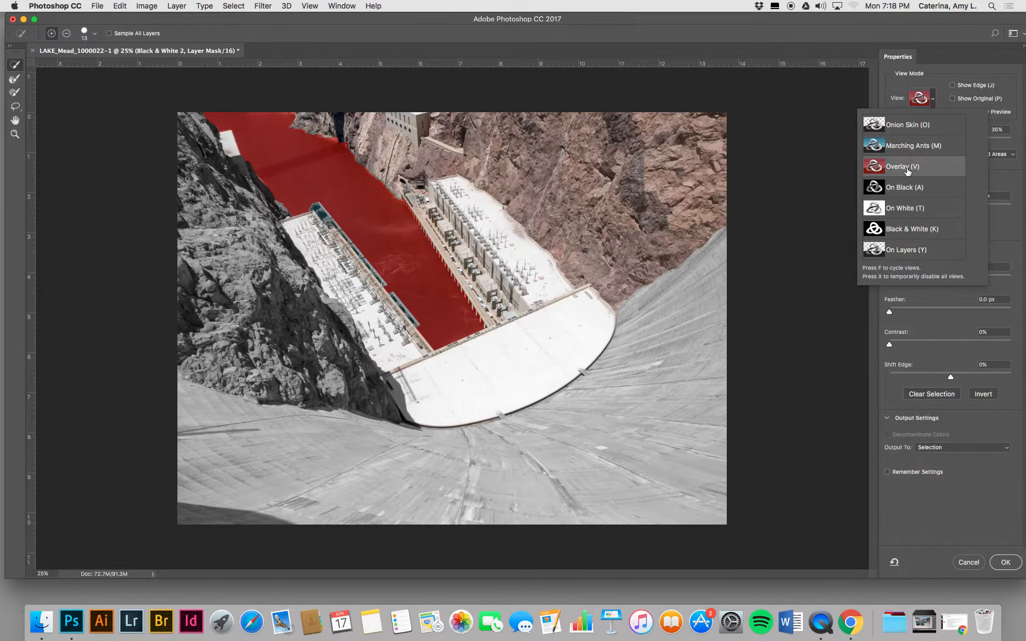
left_click(910, 191)
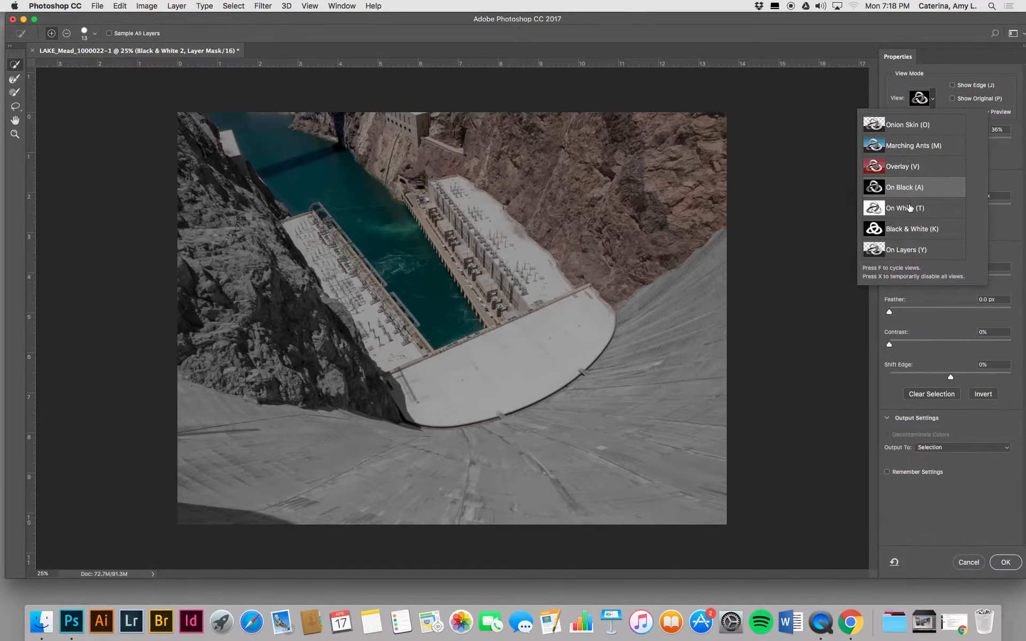
left_click(910, 209)
left_click(913, 227)
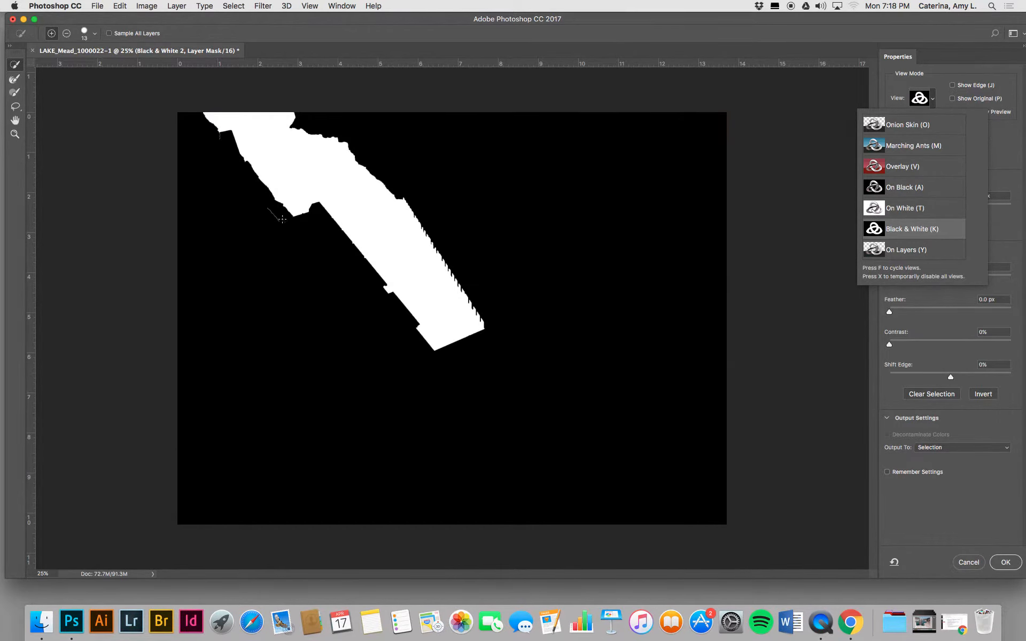
left_click(995, 558)
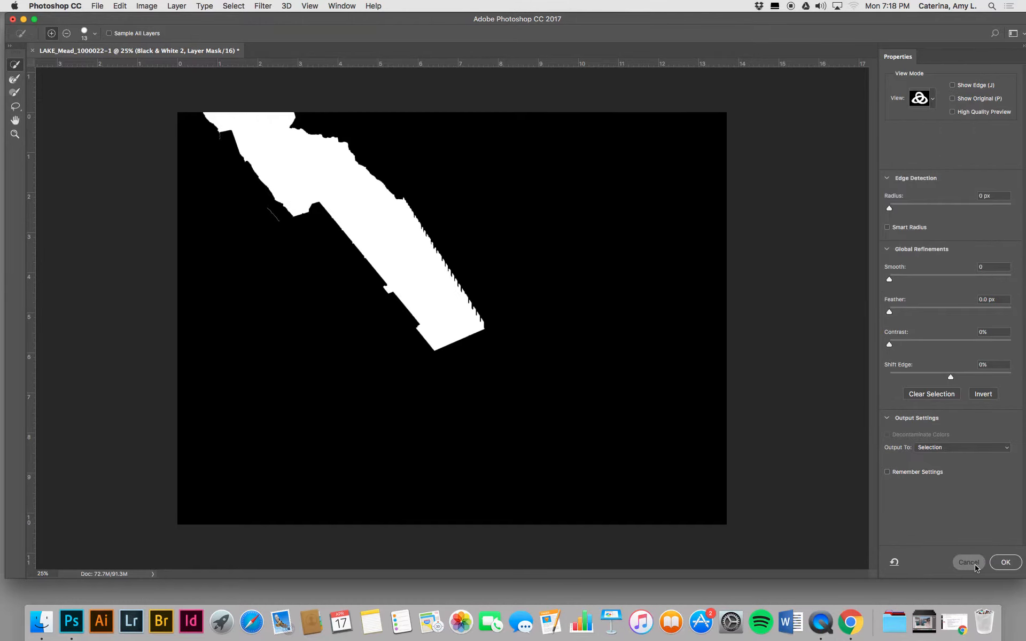
left_click(1005, 562)
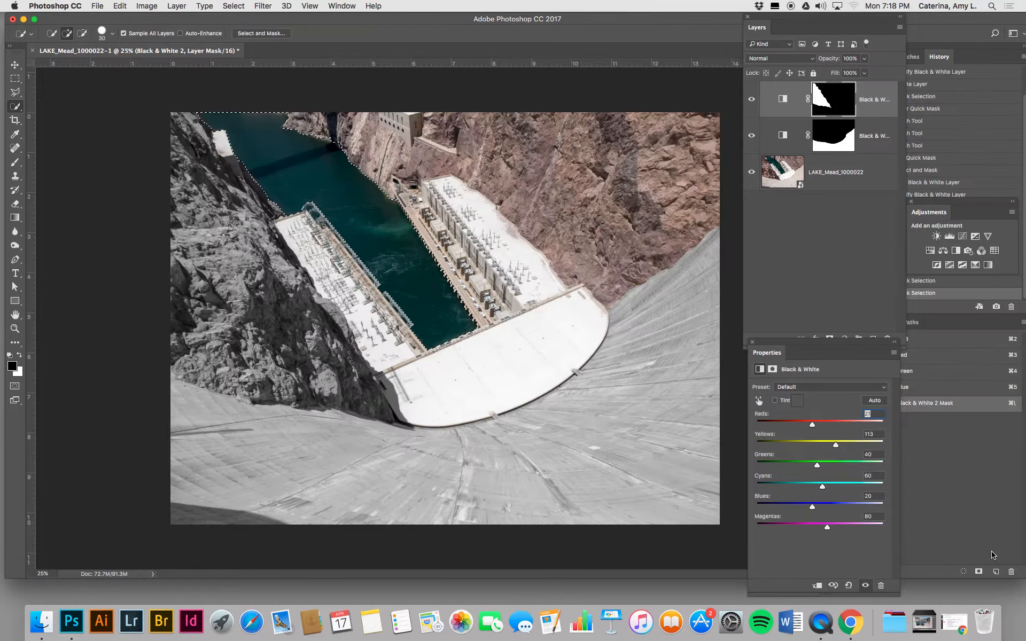
- Add a Black & White adjustment to the selected river with Cyans at -5
left_click(956, 250)
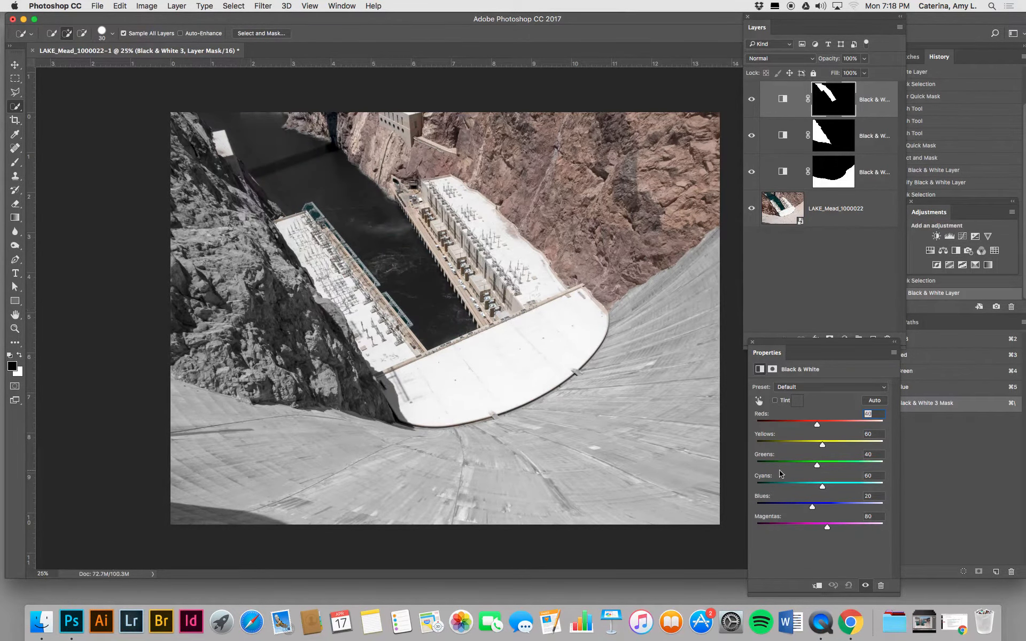
left_click(759, 400)
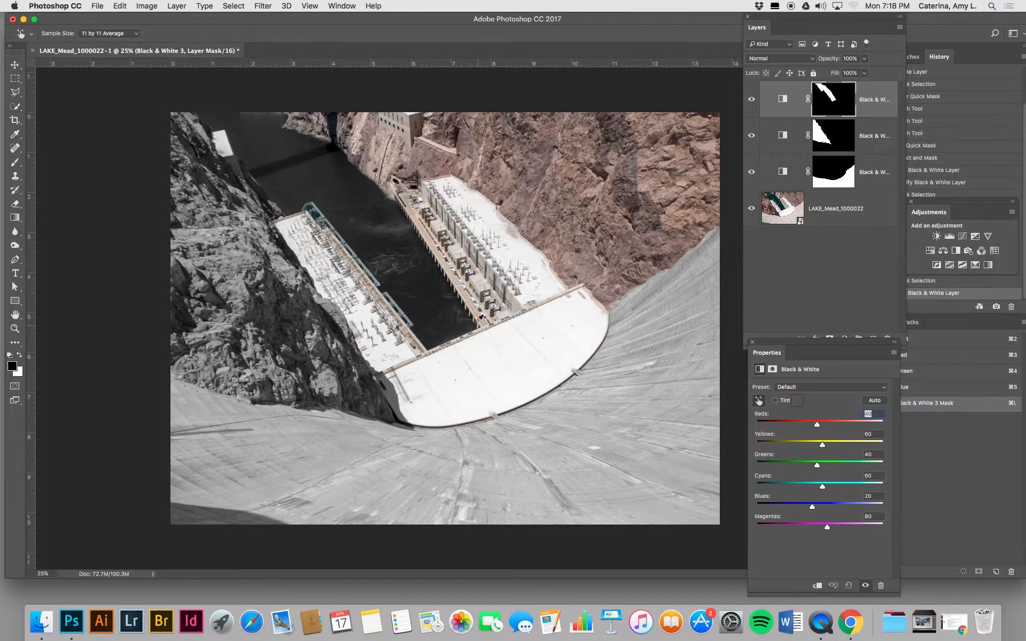
left_click_drag(422, 303, 399, 310)
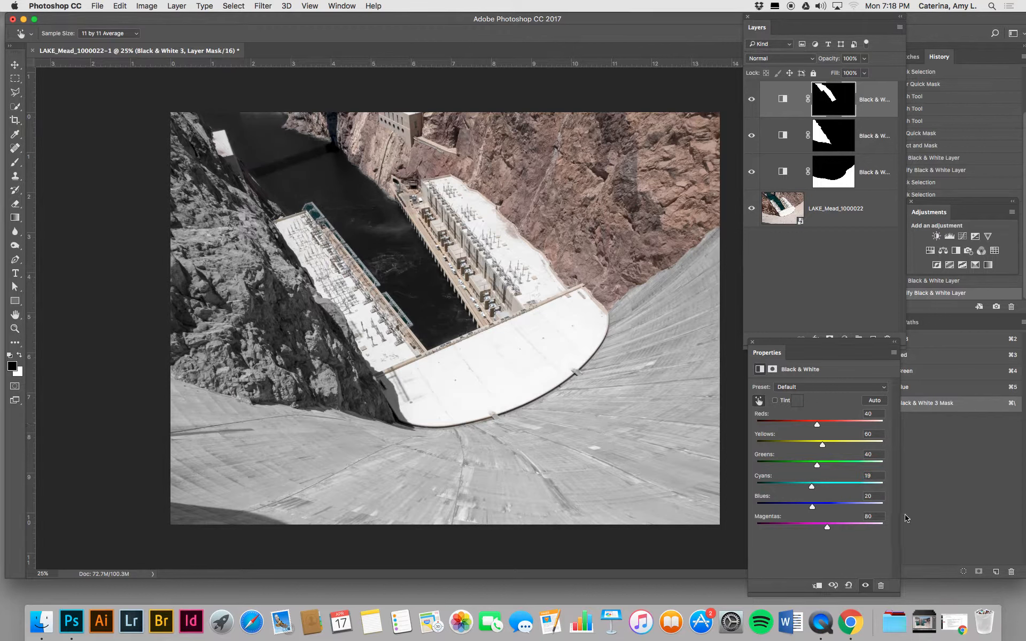
mouse_move(365, 204)
left_mouse_down()
mouse_move(344, 224)
mouse_move(366, 210)
left_mouse_up()
- Hide the three masked Black & White layers and add an unmasked Black & White adjustment over the whole photo
left_click(751, 99)
left_click(752, 135)
left_click(751, 171)
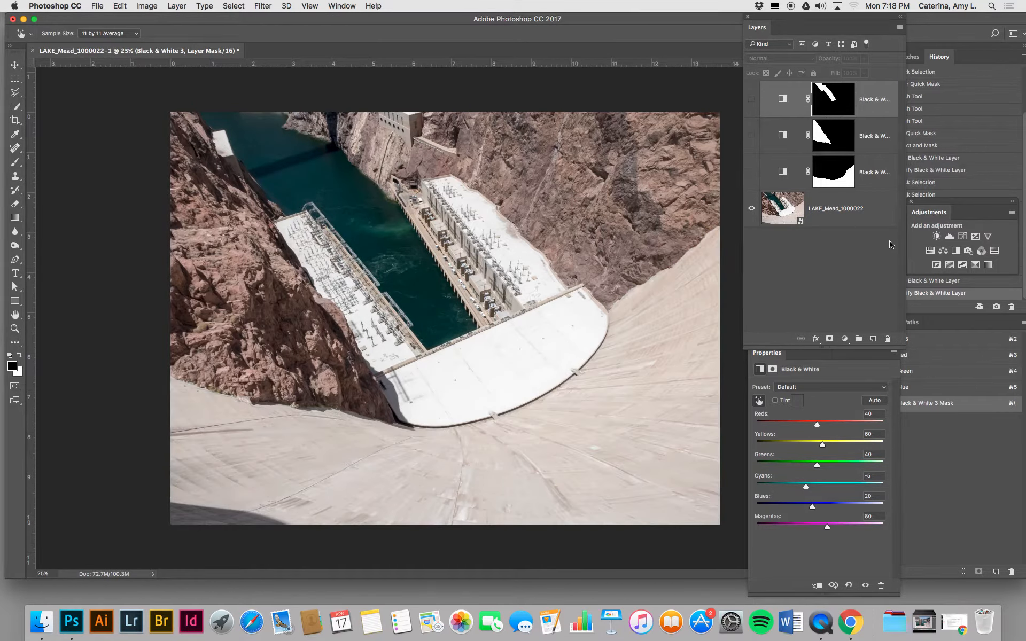
left_click(955, 251)
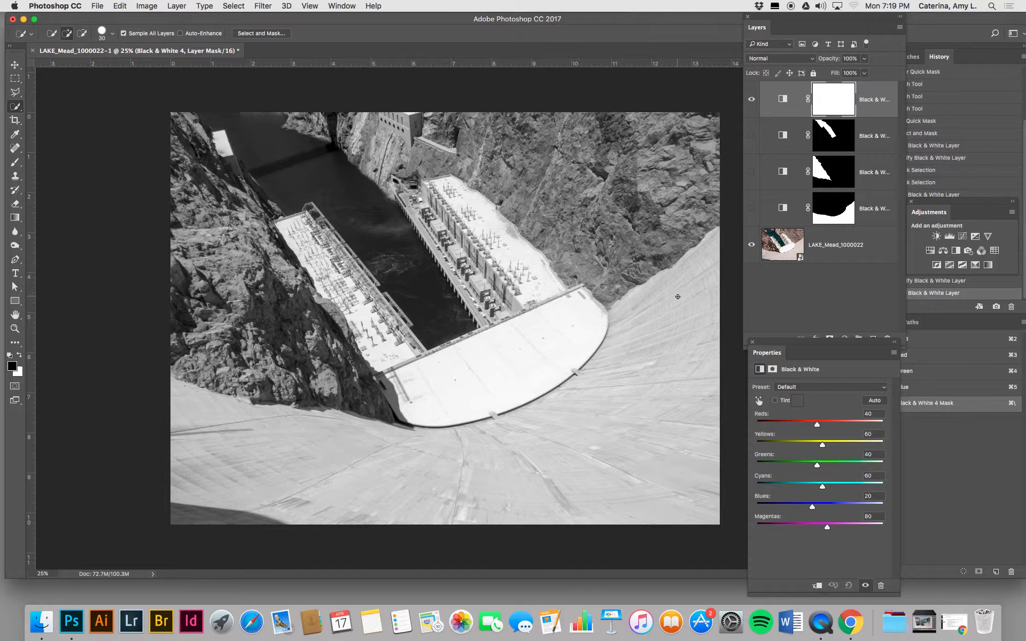
left_click_drag(850, 344, 866, 382)
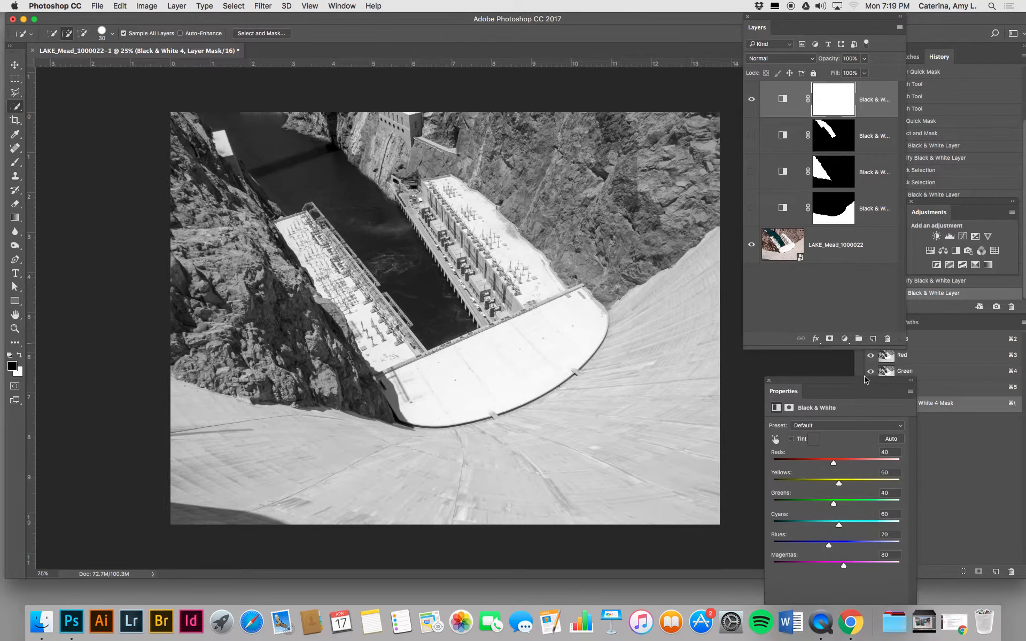
- Create a new layer and paint black with a 500 px soft brush over the white U-shaped platforms around the river
left_click(873, 340)
key("b")
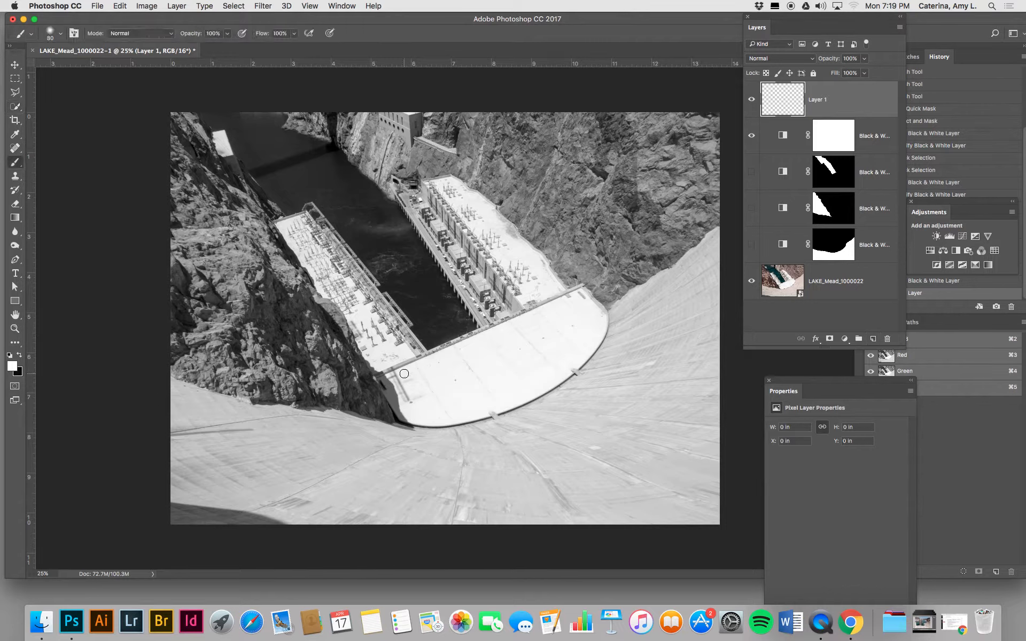
key("bracketright")
key("bracketright")
key("bracketright")
key("bracketright")
key("bracketright")
key("bracketright")
key("bracketright")
key("bracketright")
key("bracketright")
key("x")
mouse_move(465, 373)
left_mouse_down()
mouse_move(448, 388)
mouse_move(551, 327)
mouse_move(518, 329)
mouse_move(413, 392)
mouse_move(529, 375)
mouse_move(570, 311)
mouse_move(474, 204)
mouse_move(497, 239)
mouse_move(531, 366)
mouse_move(408, 360)
mouse_move(316, 231)
mouse_move(347, 258)
mouse_move(315, 236)
mouse_move(416, 391)
left_mouse_up()
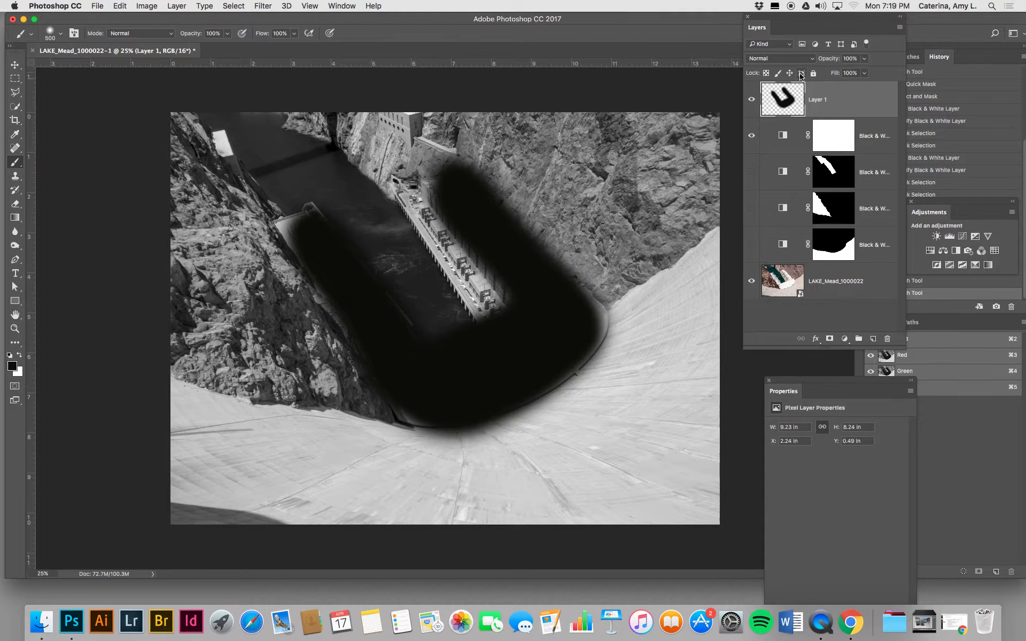
- Set the painted layer's blend mode to Soft Light and compare the photo with the layer hidden and shown
left_click(783, 58)
left_click(770, 181)
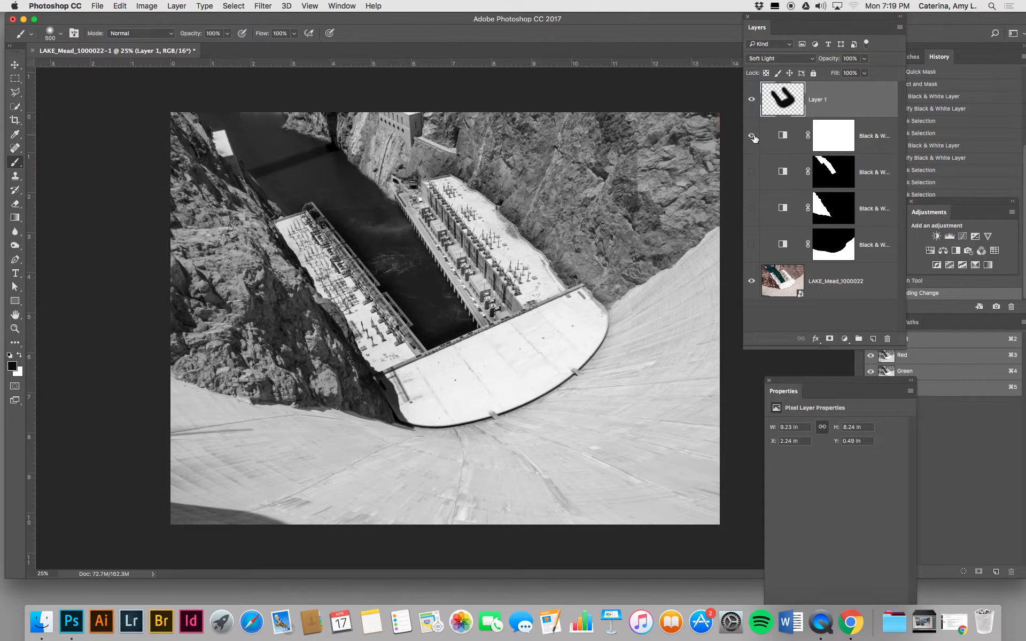
left_click(752, 100)
left_click(751, 99)
left_click(751, 100)
left_click(751, 101)
- Add a layer mask to the painted layer and mask out the rock bordering the right platform with a 150 px black brush
left_click(830, 339)
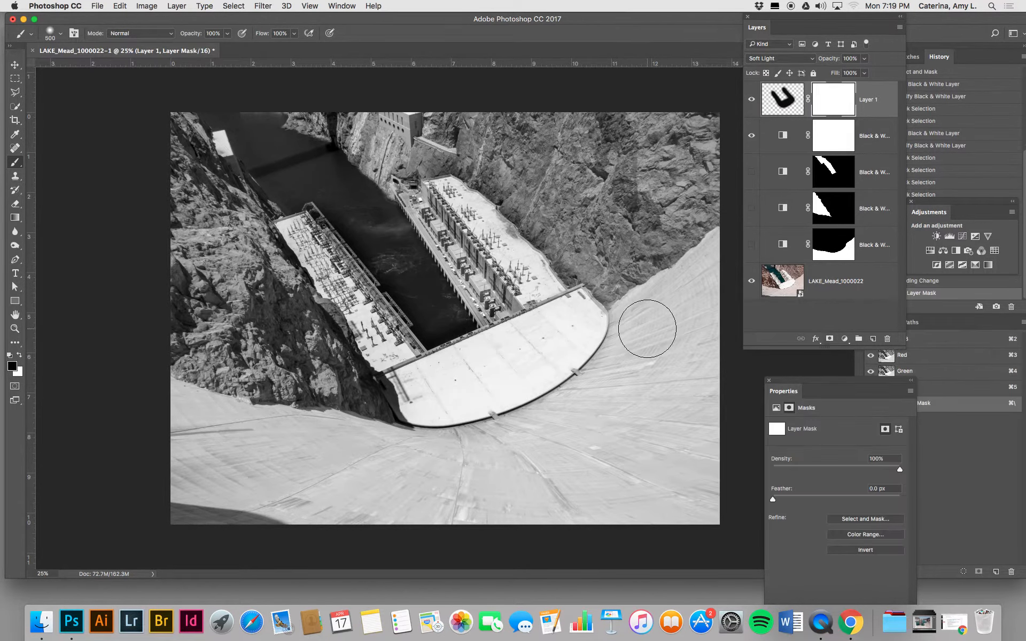
key("super+equal")
left_click_drag(544, 327, 410, 379)
key("bracketleft")
key("bracketleft")
key("bracketleft")
key("bracketleft")
key("bracketleft")
key("bracketleft")
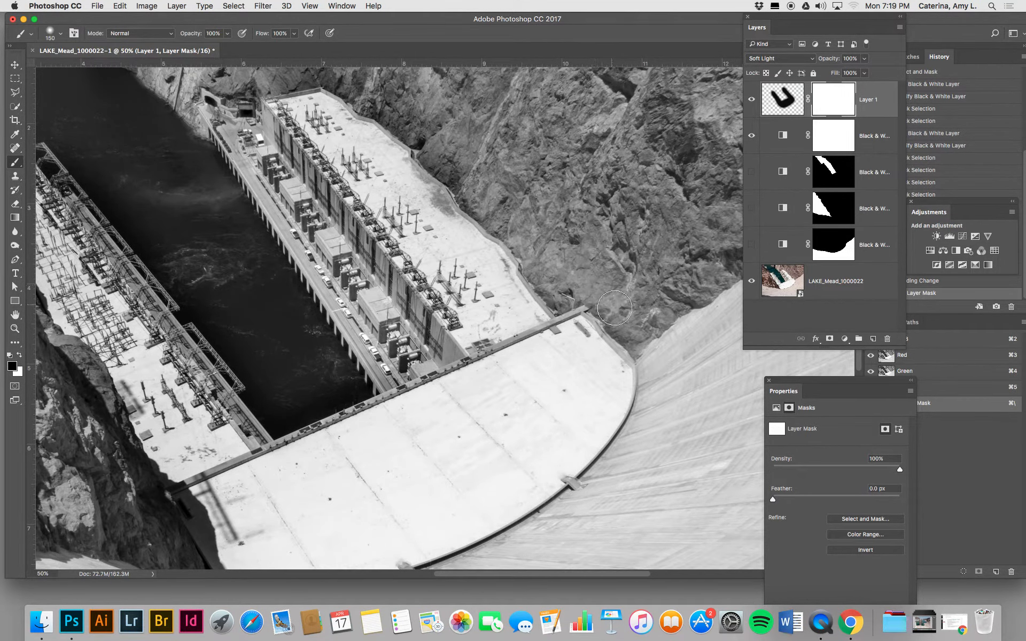
left_click_drag(436, 143, 498, 212)
left_click_drag(434, 179, 480, 259)
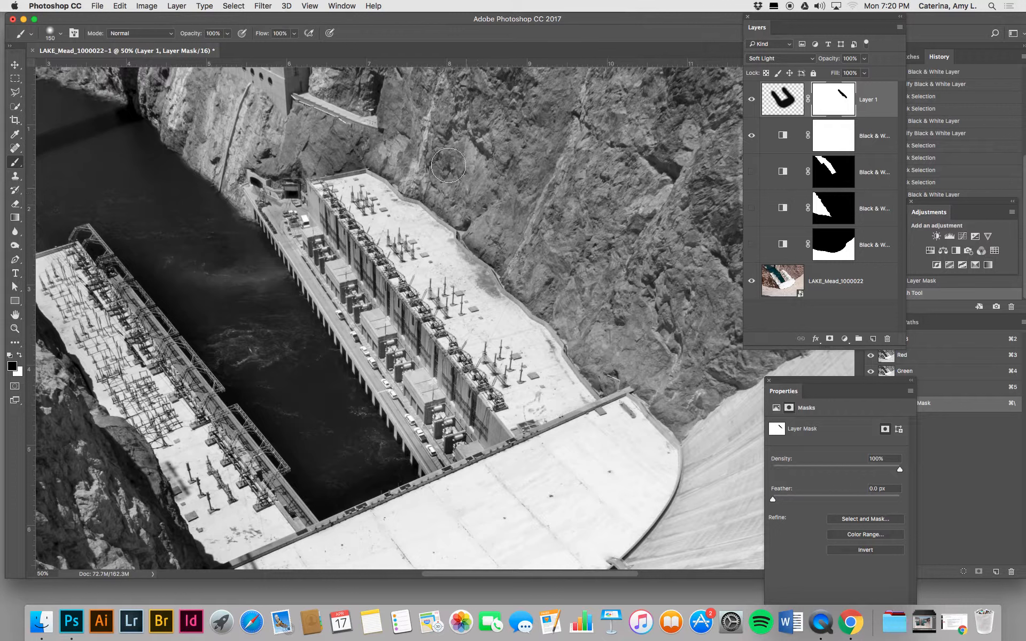
left_click_drag(301, 159, 277, 137)
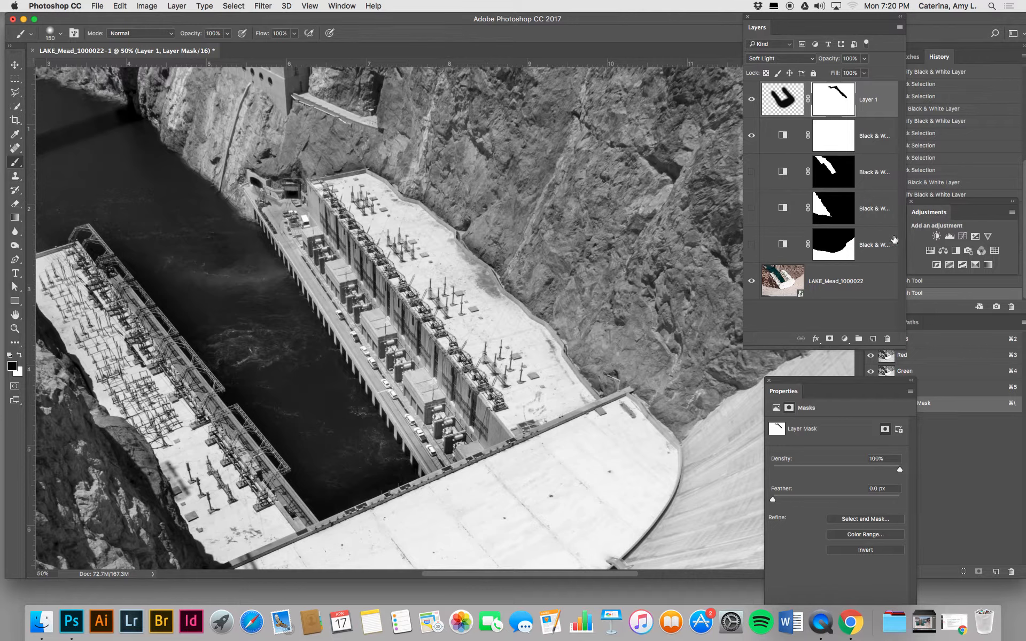
- Hide the painted layer and the unmasked Black & White layer, and add a Gradient Map adjustment over the photo
left_click(752, 99)
left_click(751, 135)
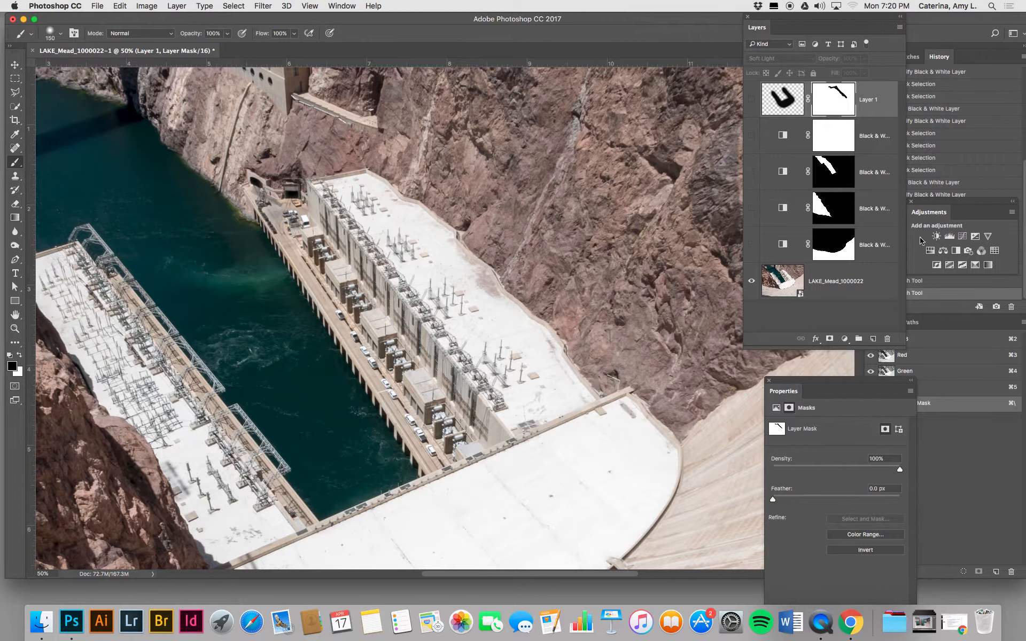
left_click_drag(940, 203, 887, 202)
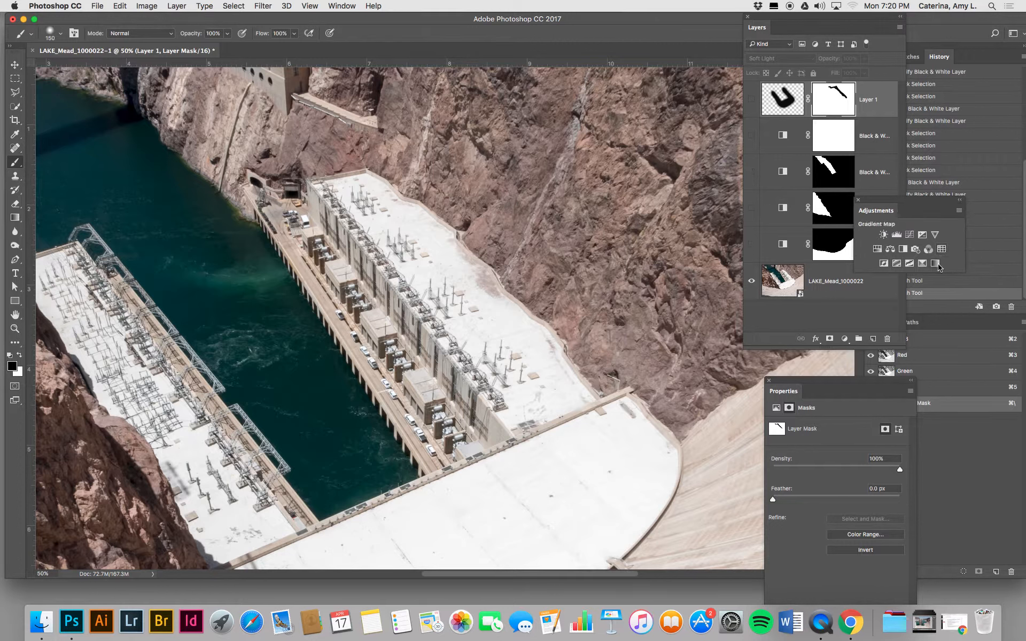
left_click(937, 264)
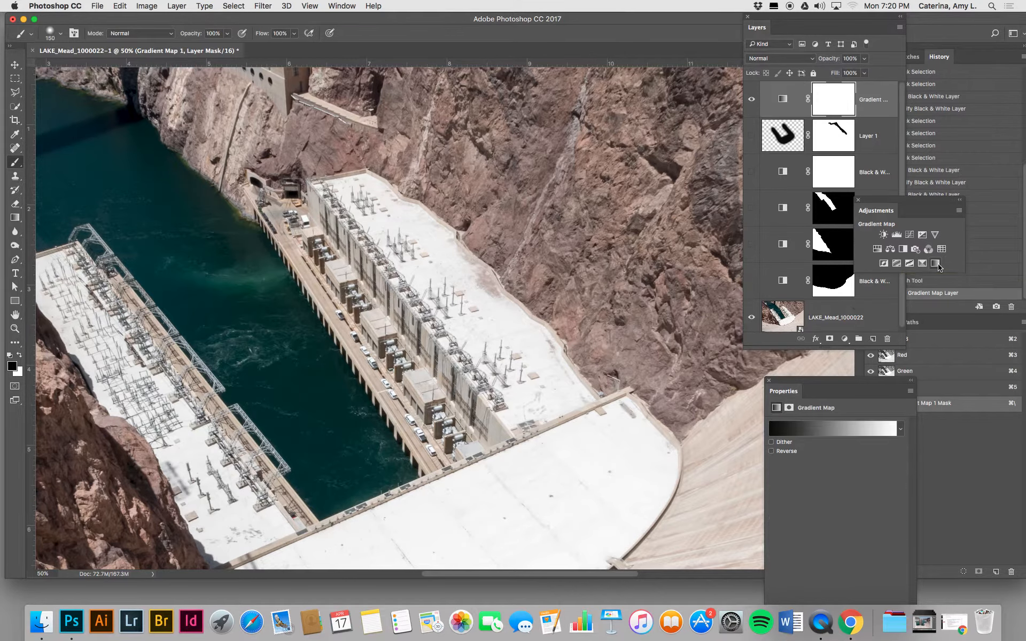
- Open the gradient map's gradient for editing, try the Blue, Red, Yellow preset, and return to Foreground to Background
key("super+minus")
key("super+minus")
left_click_drag(798, 381, 68, 134)
left_click(78, 184)
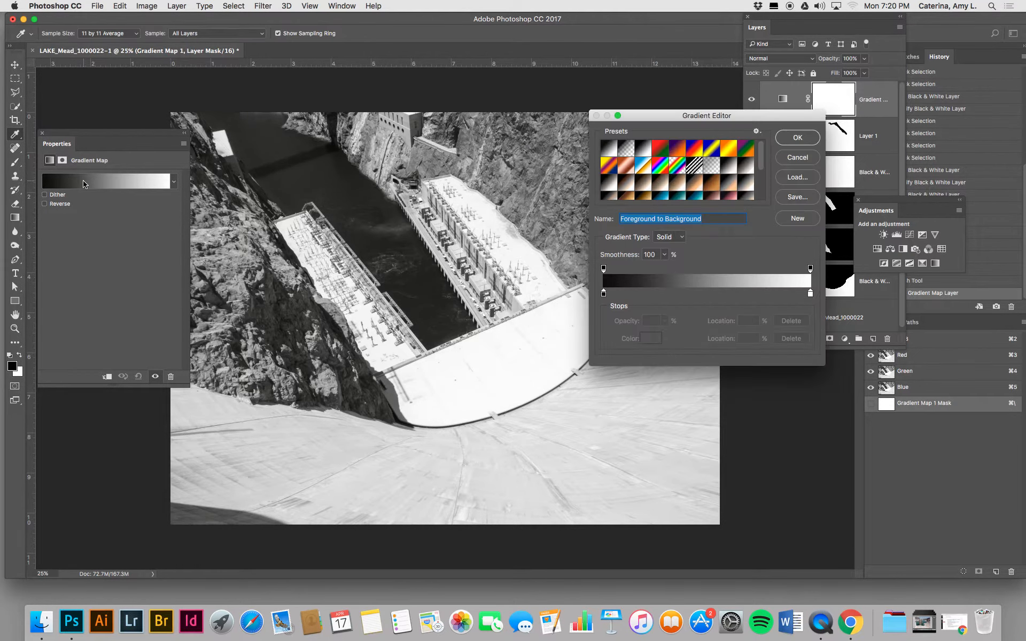
left_click(688, 153)
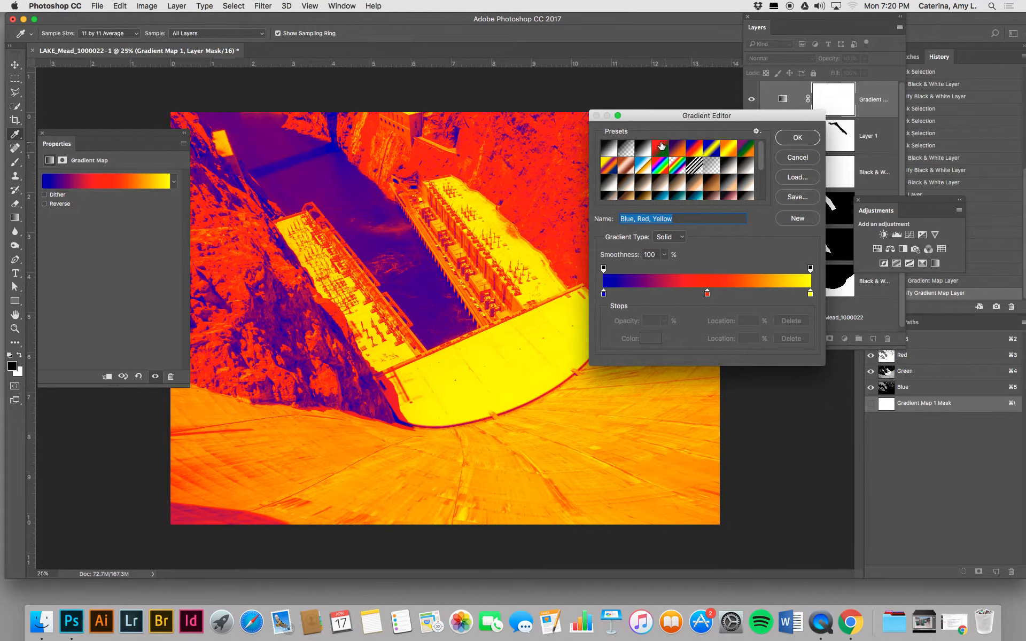
left_click(615, 148)
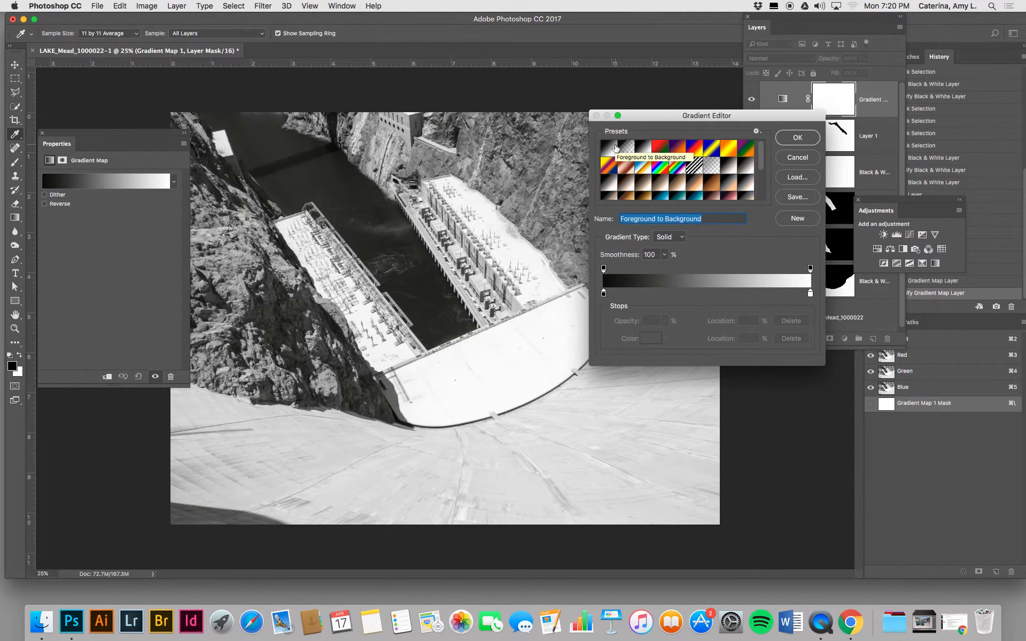
- Add a middle gray #737373 color stop to the gradient and place it at 55%
left_click_drag(711, 120, 823, 109)
mouse_move(716, 283)
left_mouse_down()
mouse_move(780, 285)
mouse_move(716, 285)
left_mouse_up()
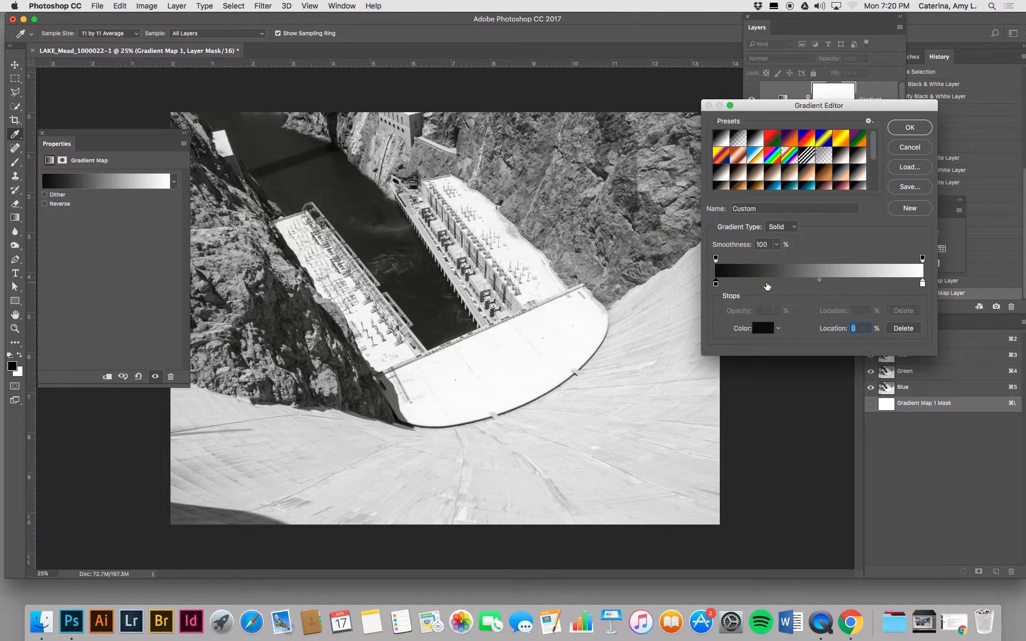
left_click(771, 282)
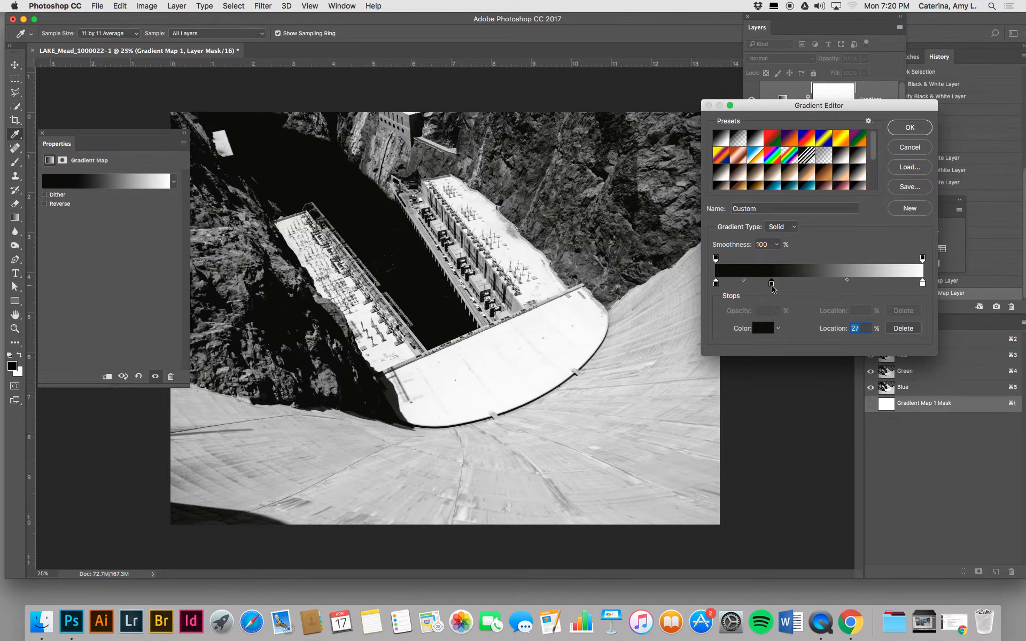
left_click(763, 328)
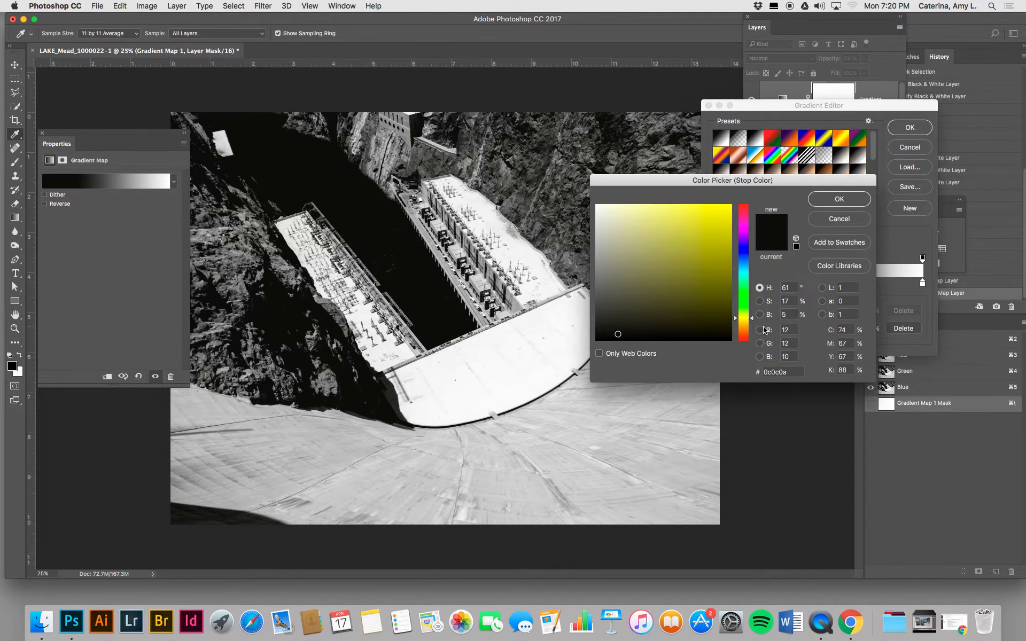
left_click_drag(592, 266, 594, 279)
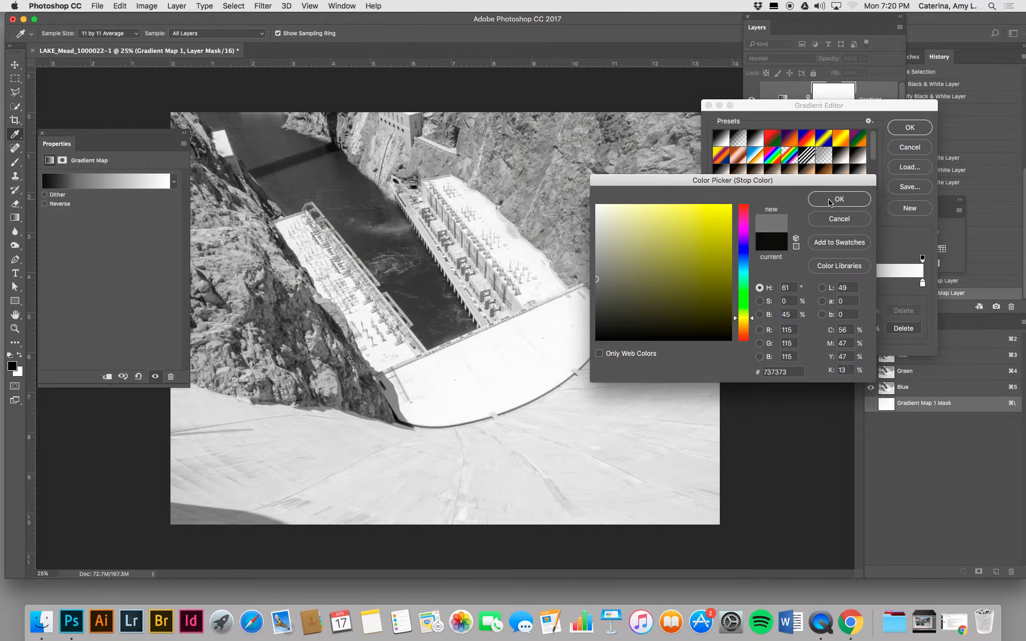
left_click(838, 199)
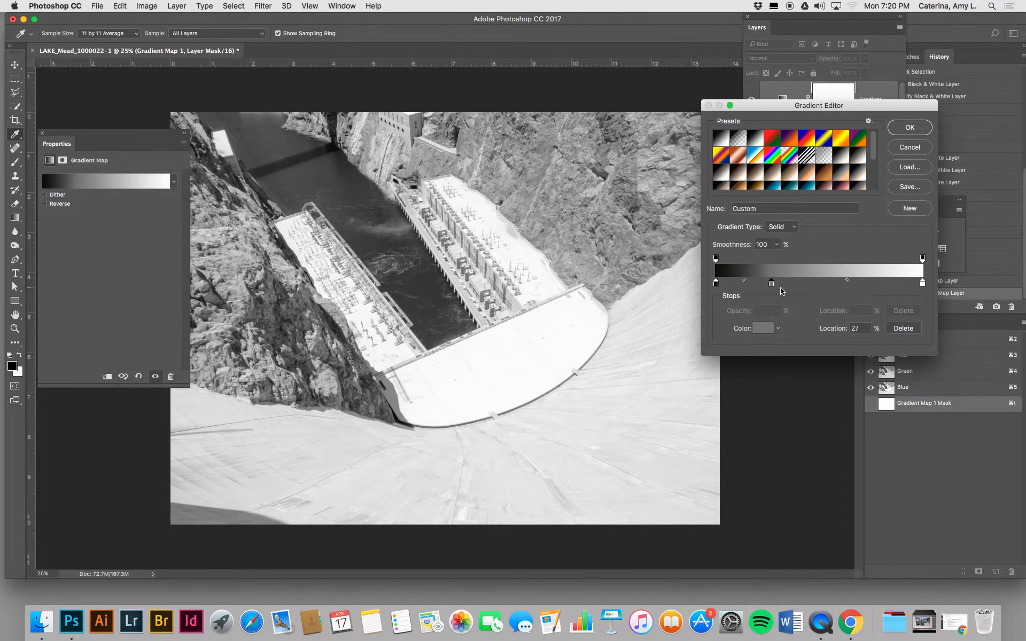
left_click_drag(772, 284, 830, 285)
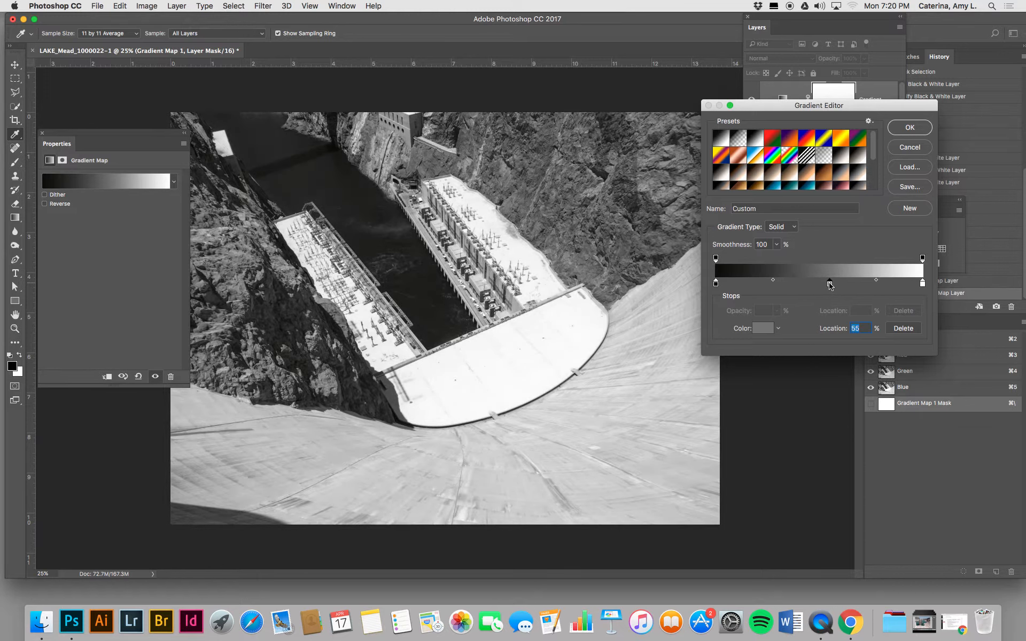
- Add and remove a trial opacity stop, and add a dark gray #2c2c2c color stop at 23% to the applied gradient
left_click(796, 261)
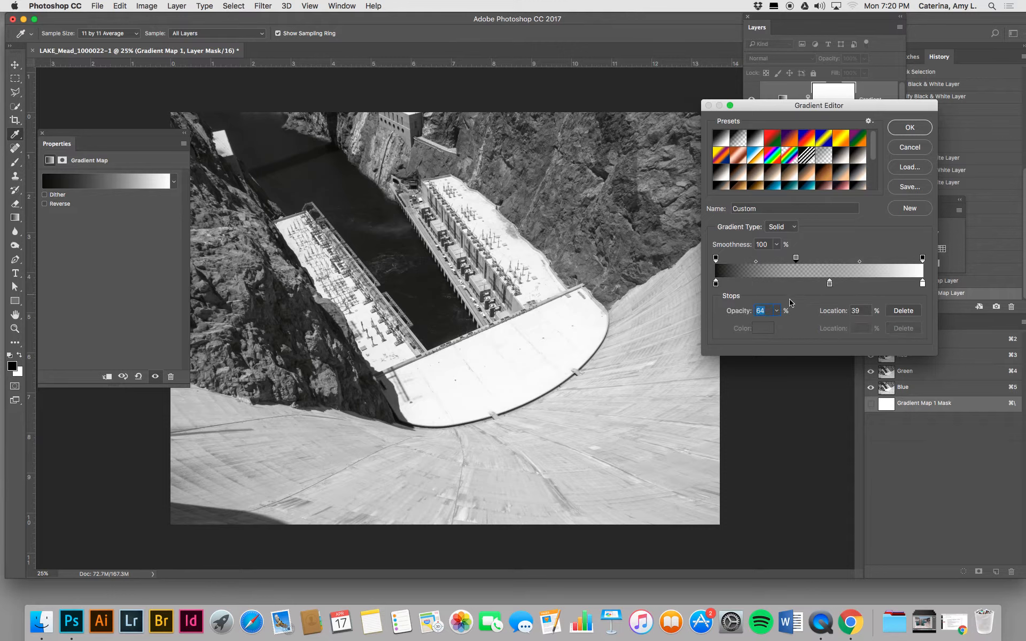
left_click_drag(798, 260, 809, 168)
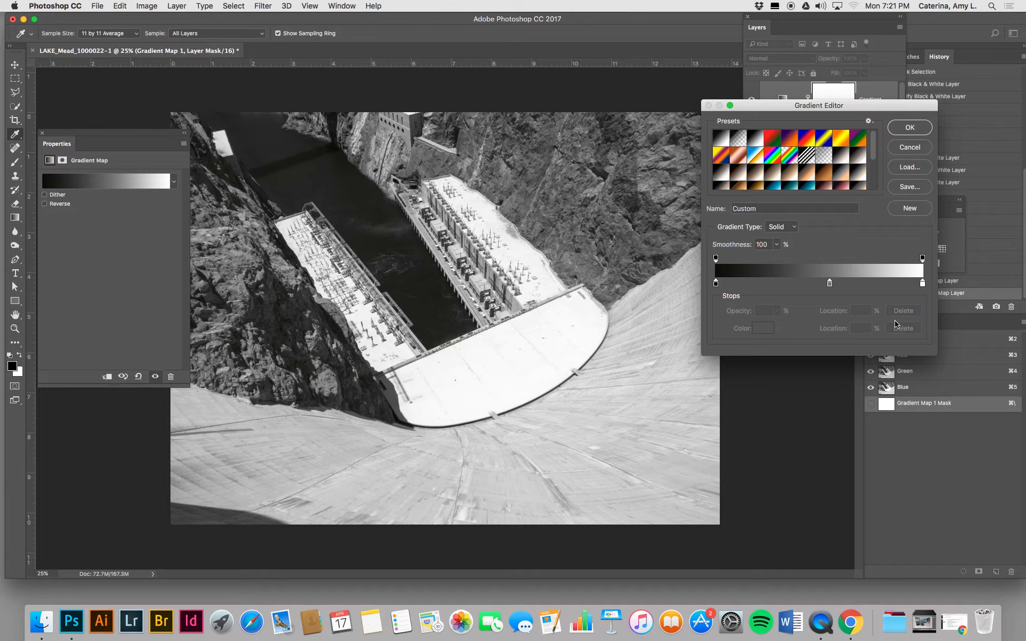
left_click(769, 285)
left_click(762, 328)
left_click(594, 315)
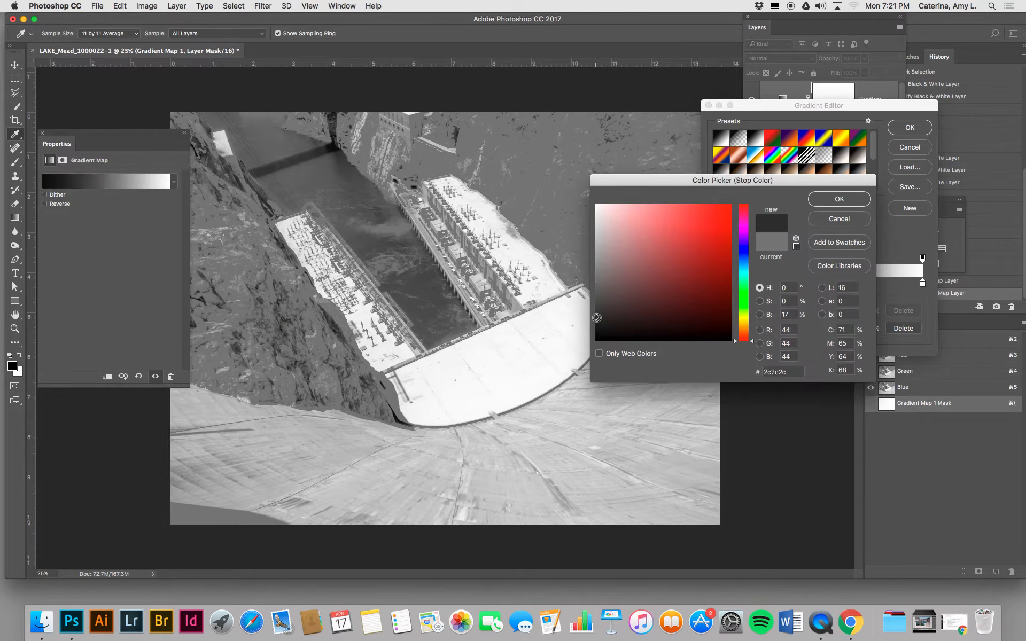
left_click(836, 202)
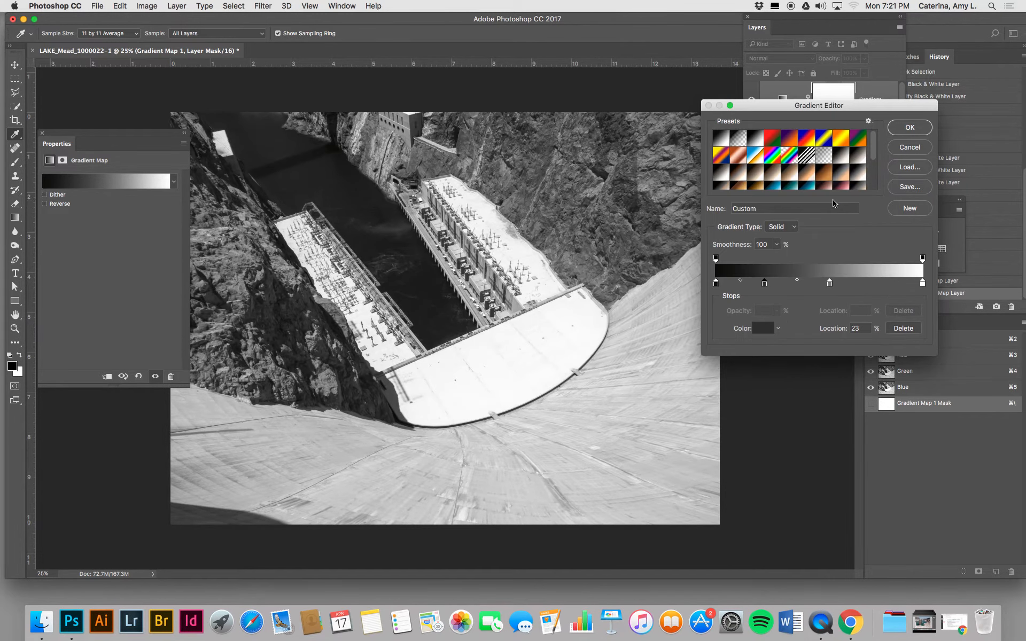
left_click(905, 127)
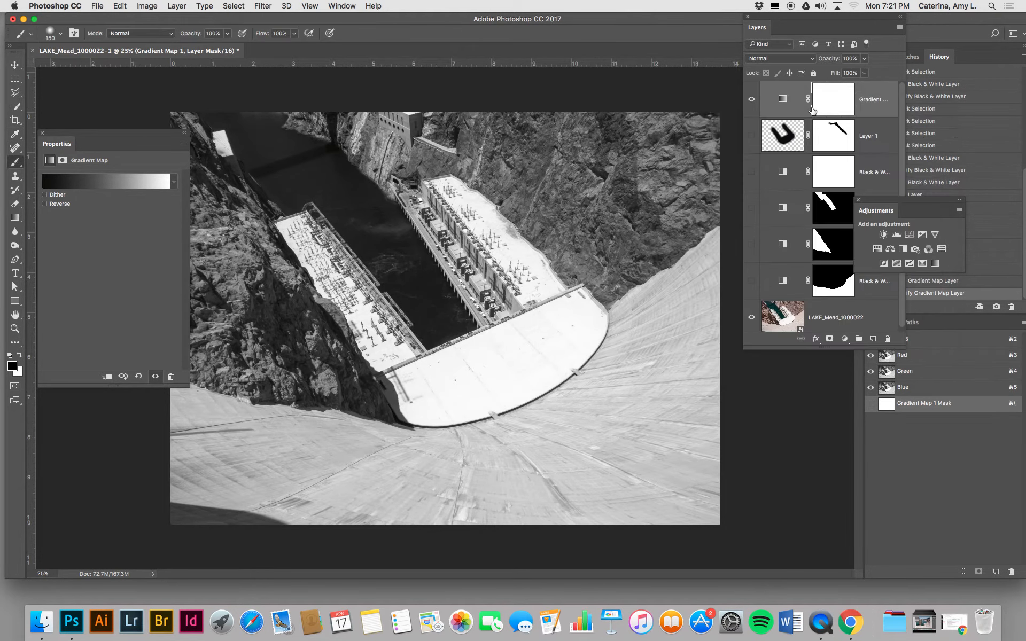
- Compare the photo with the Gradient Map layer hidden and shown, leaving the layer visible
left_click(751, 100)
double_click(761, 102)
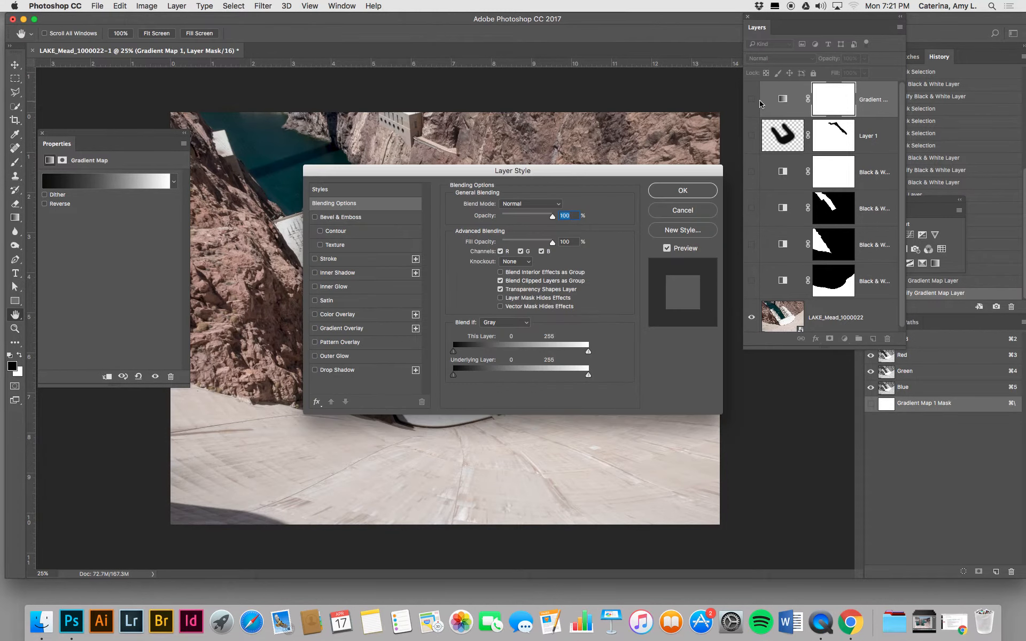
left_click(677, 191)
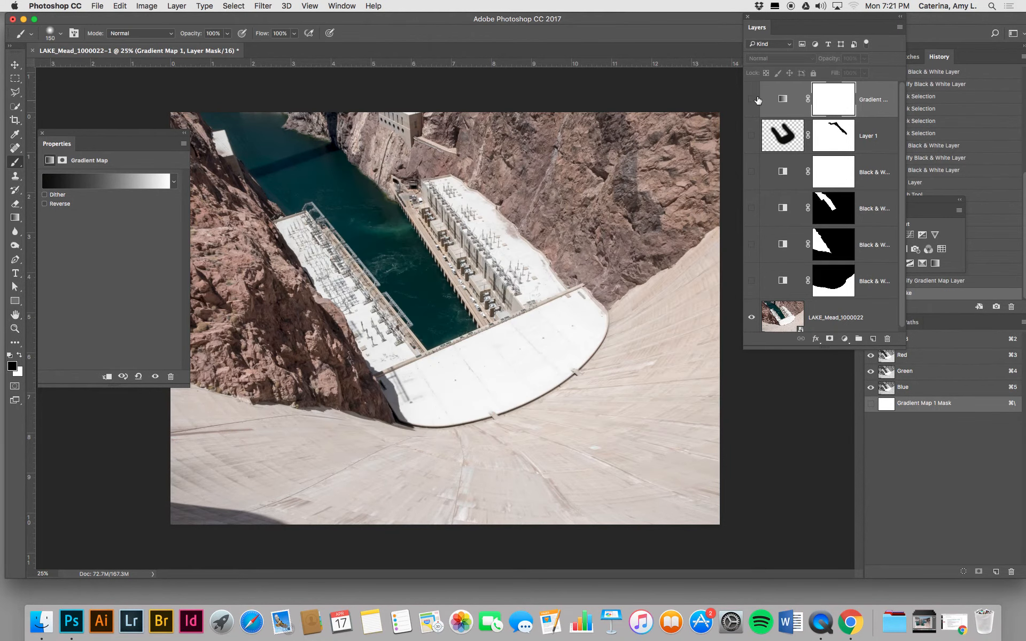
left_click(752, 99)
left_click(752, 101)
left_click(752, 101)
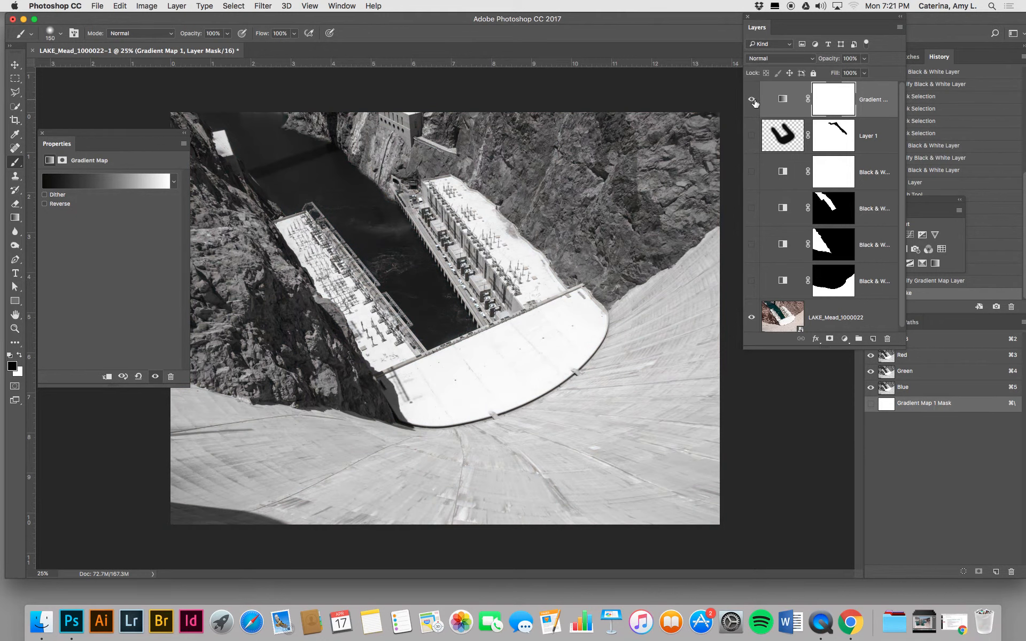
- Reopen the Gradient Map's gradient, shift the dark gray stop toward the highlights and move the middle gray stop to 67%
left_click(786, 102)
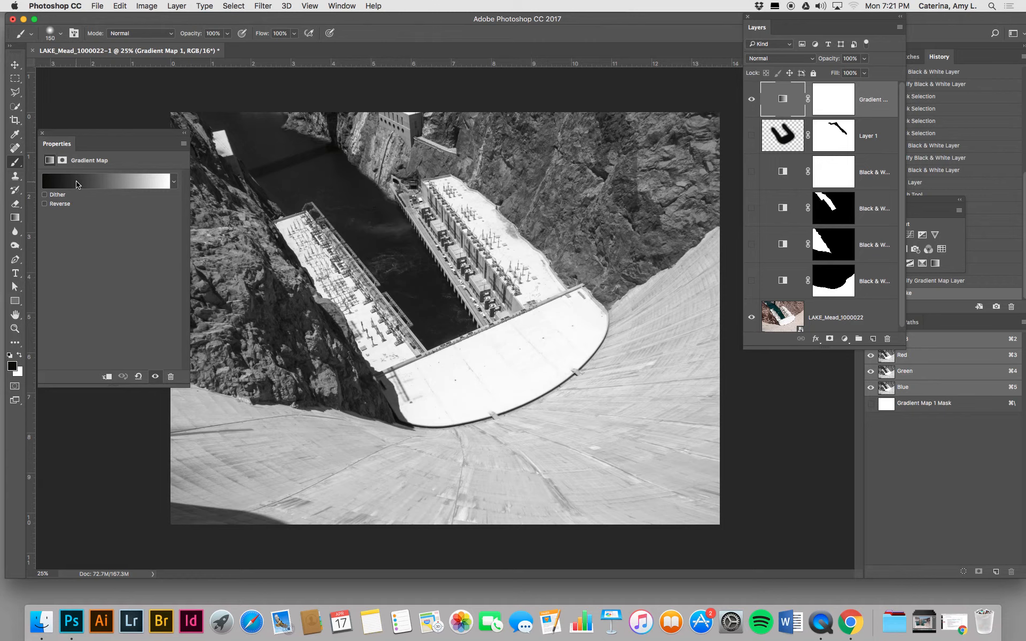
left_click(109, 179)
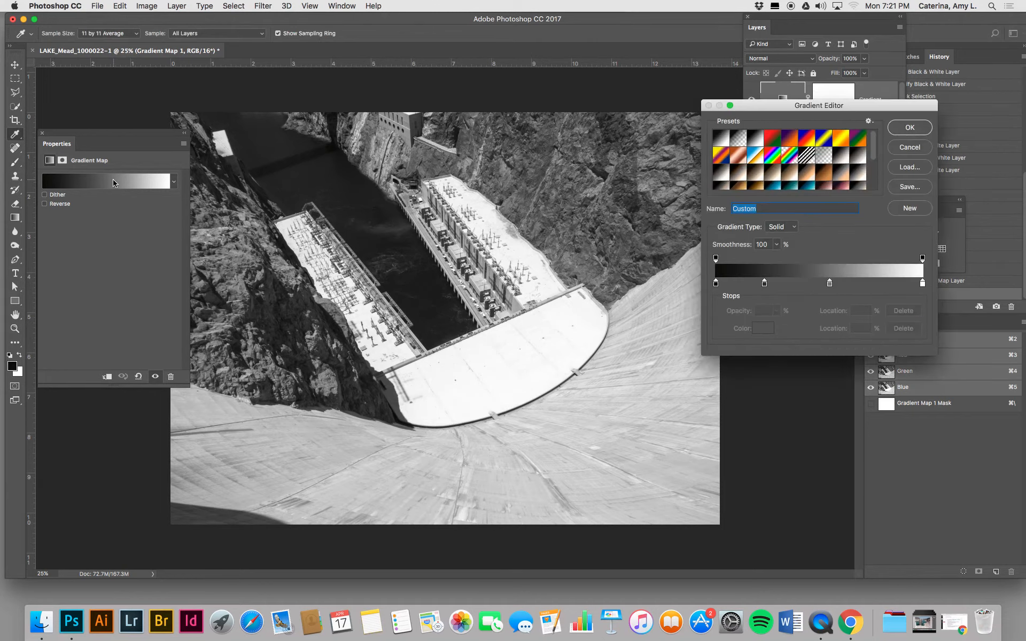
left_click(768, 283)
left_click_drag(767, 284, 855, 288)
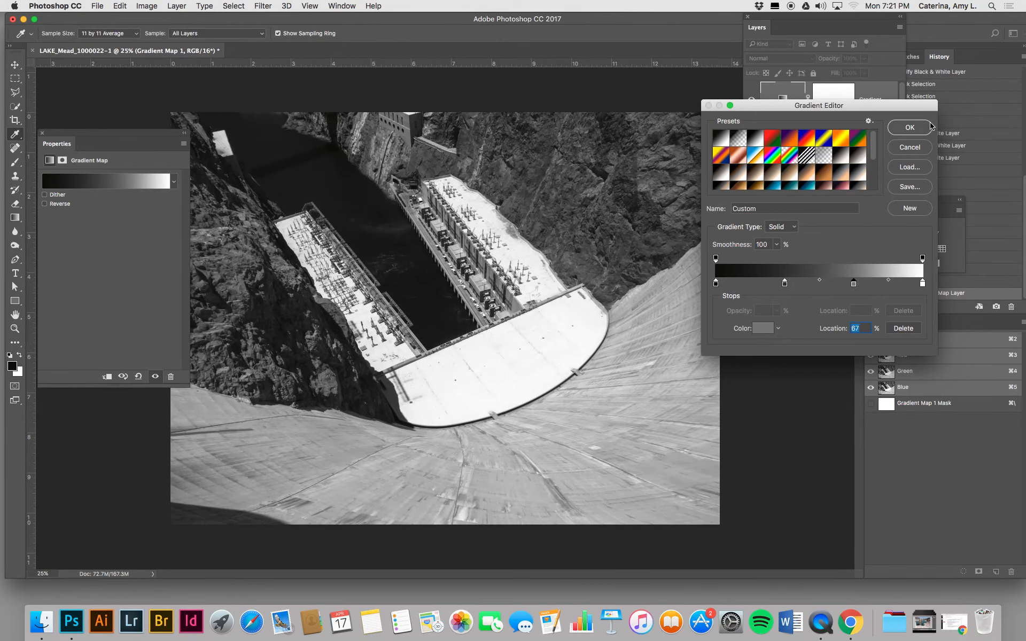
left_click(907, 127)
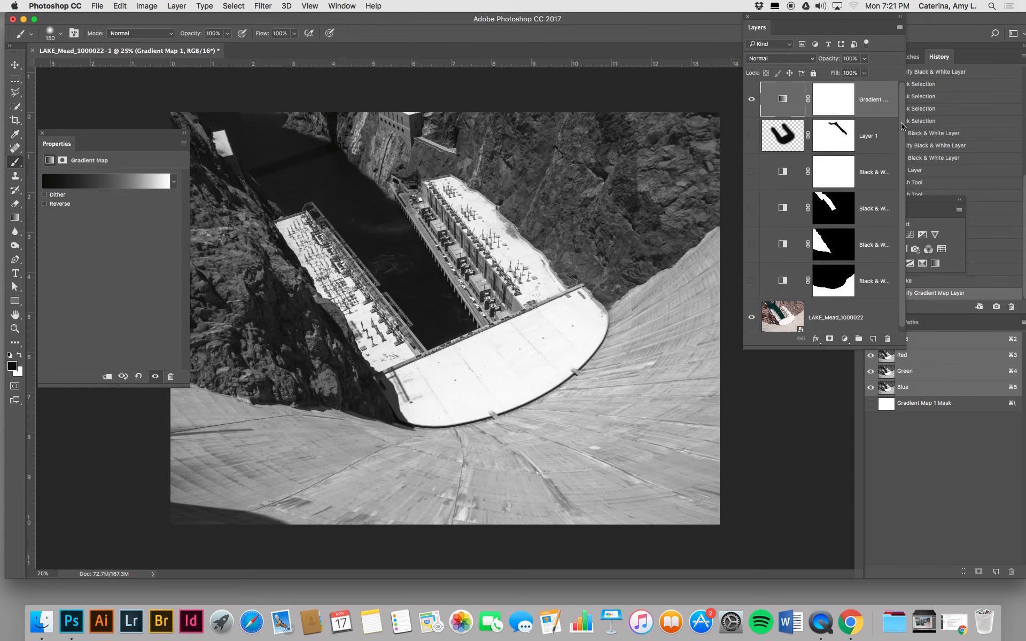
- Hide the Gradient Map layer to show the color photo, and bring the available adjustments into full view
left_click(751, 99)
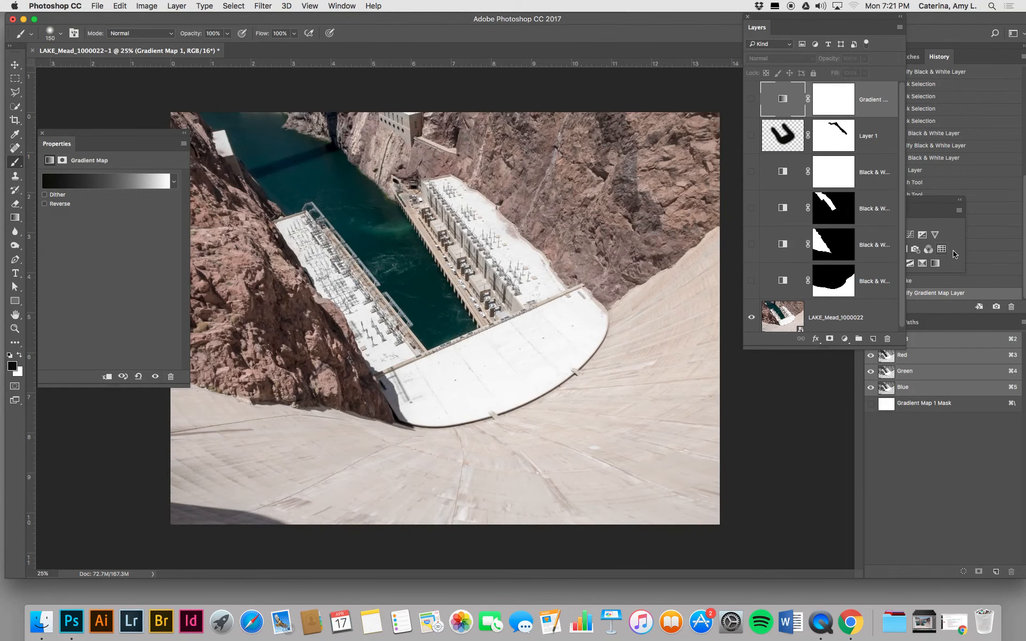
left_click(926, 208)
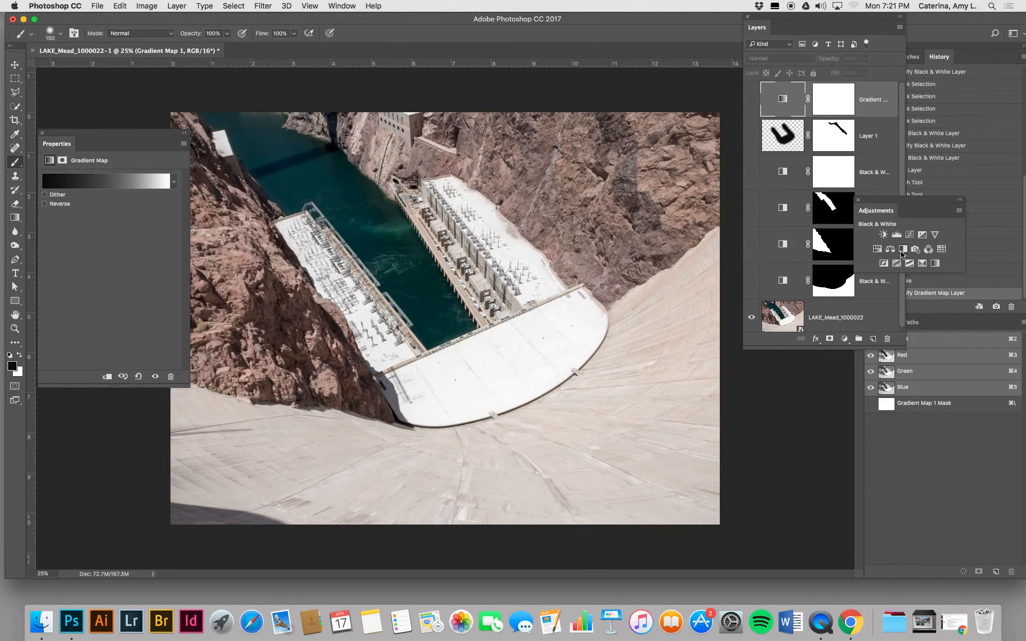